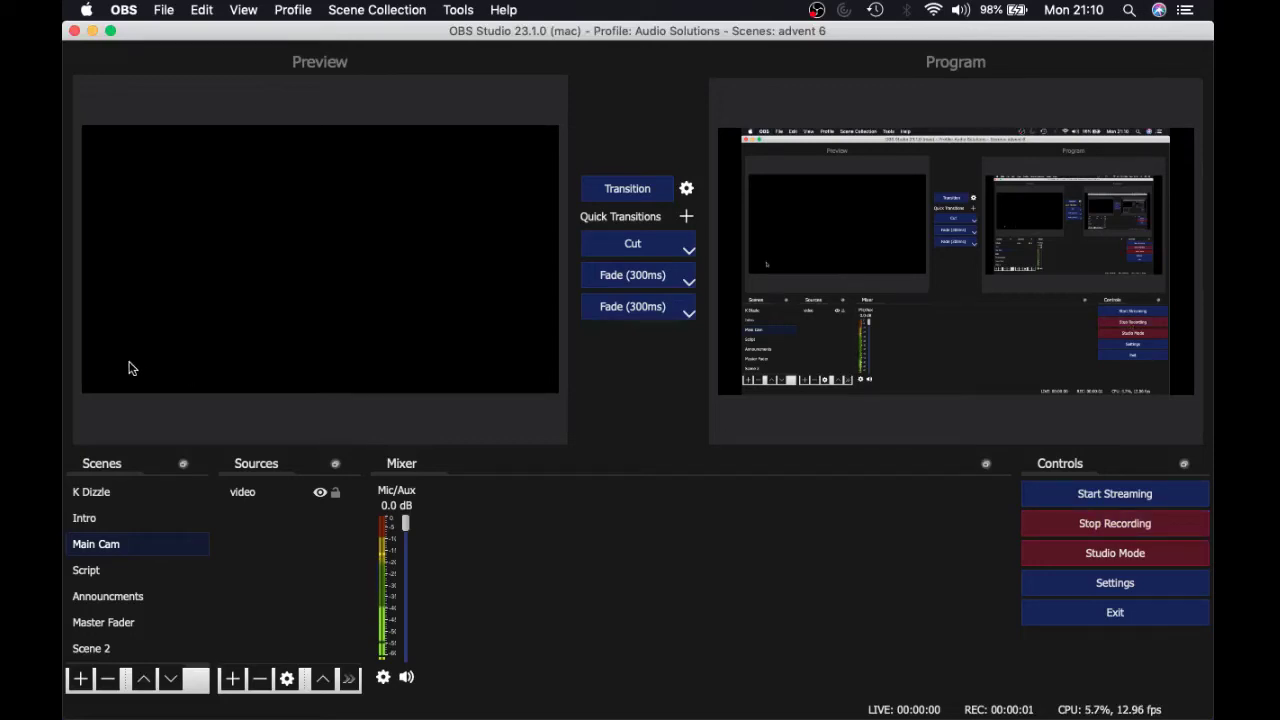
Step: Bring up the Dock at the left screen edge to reach the MasterFader icon
{"action": "mouse_move", "coordinate": [64, 265]}
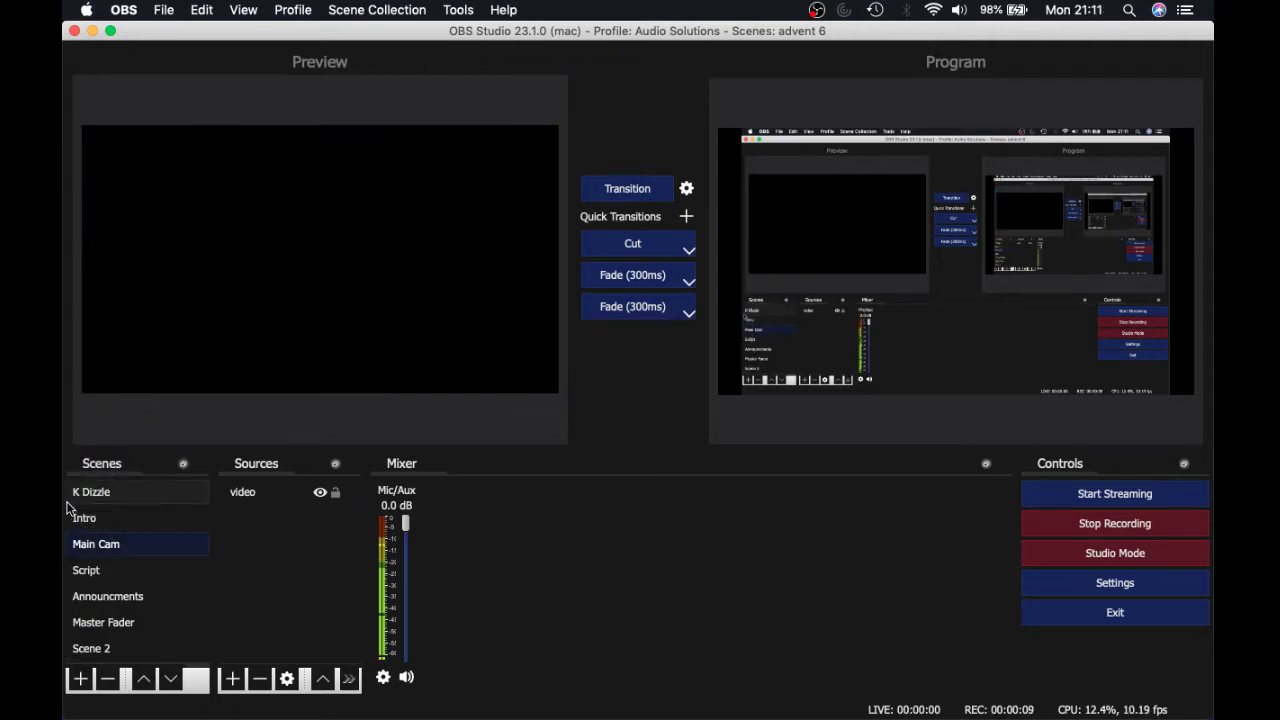
Step: Launch Master Fader and open the options popup for channel 1 'Kick'
{"action": "left_click", "coordinate": [70, 490]}
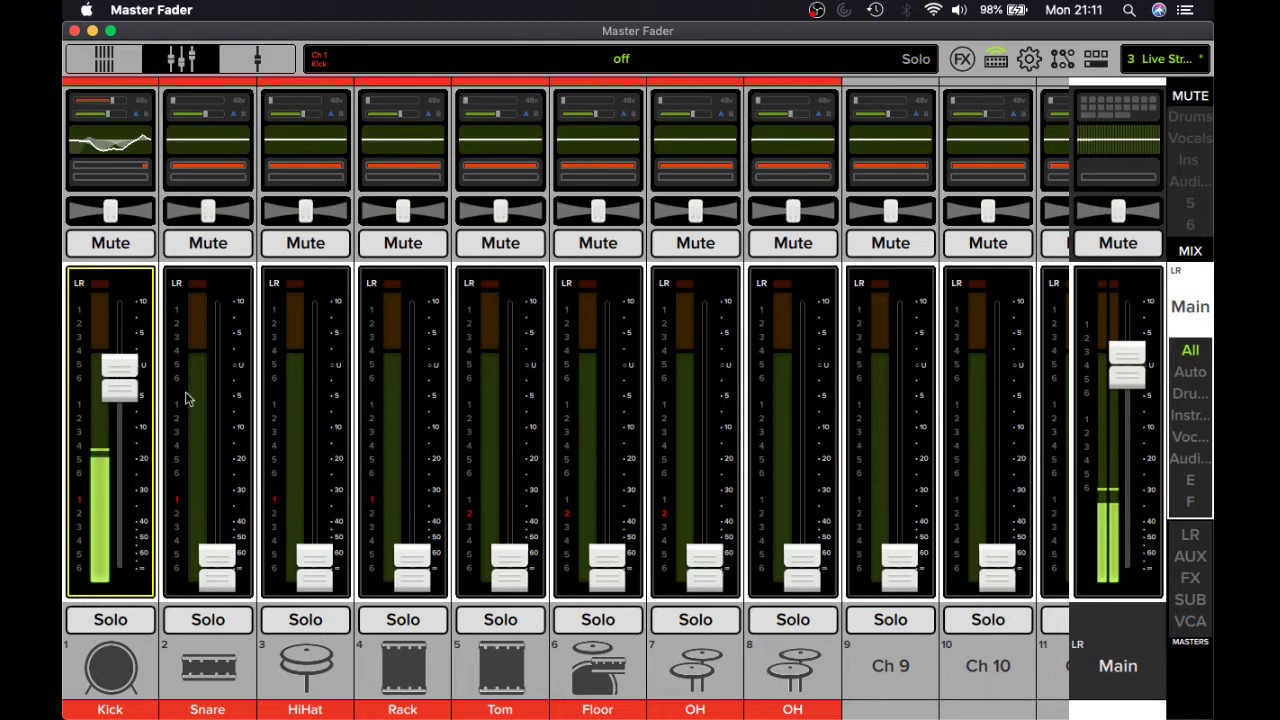
{"action": "left_click", "coordinate": [115, 710]}
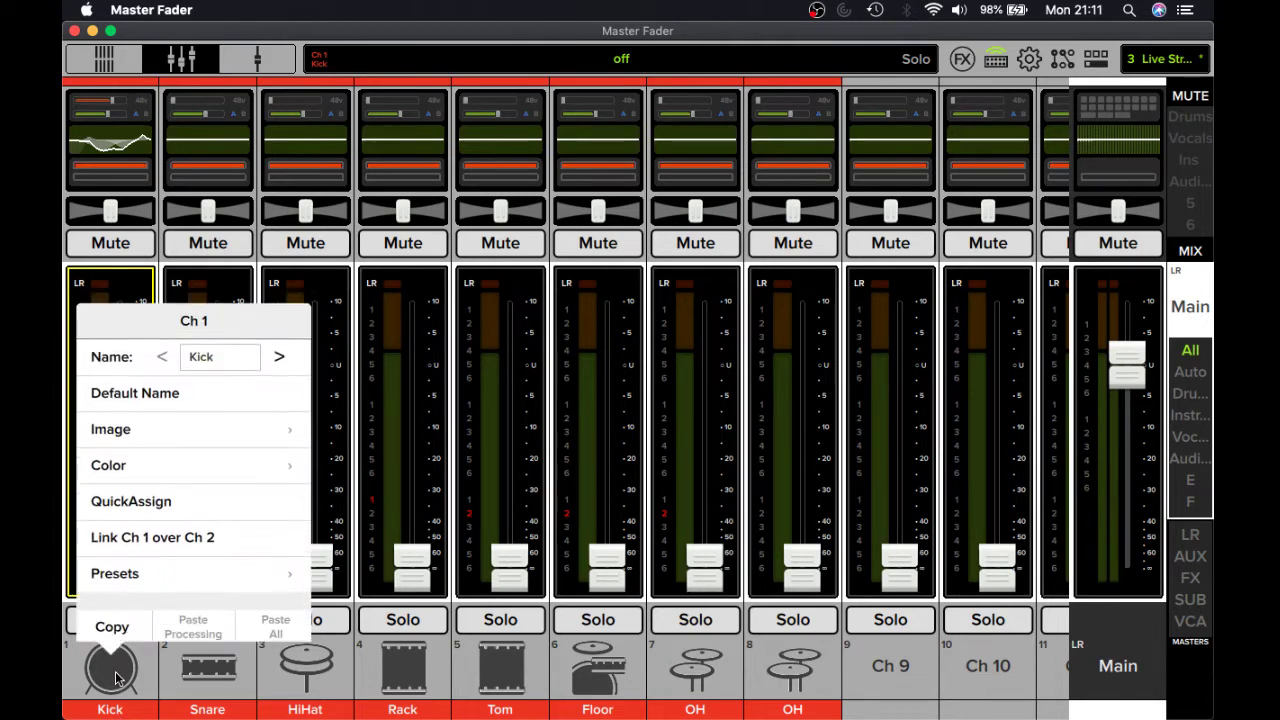
Step: In QuickAssign Names, keep Kick on channel 1 and put Bell, Bongo, Keys, Lead Vox on channels 2–5
{"action": "left_click", "coordinate": [134, 500]}
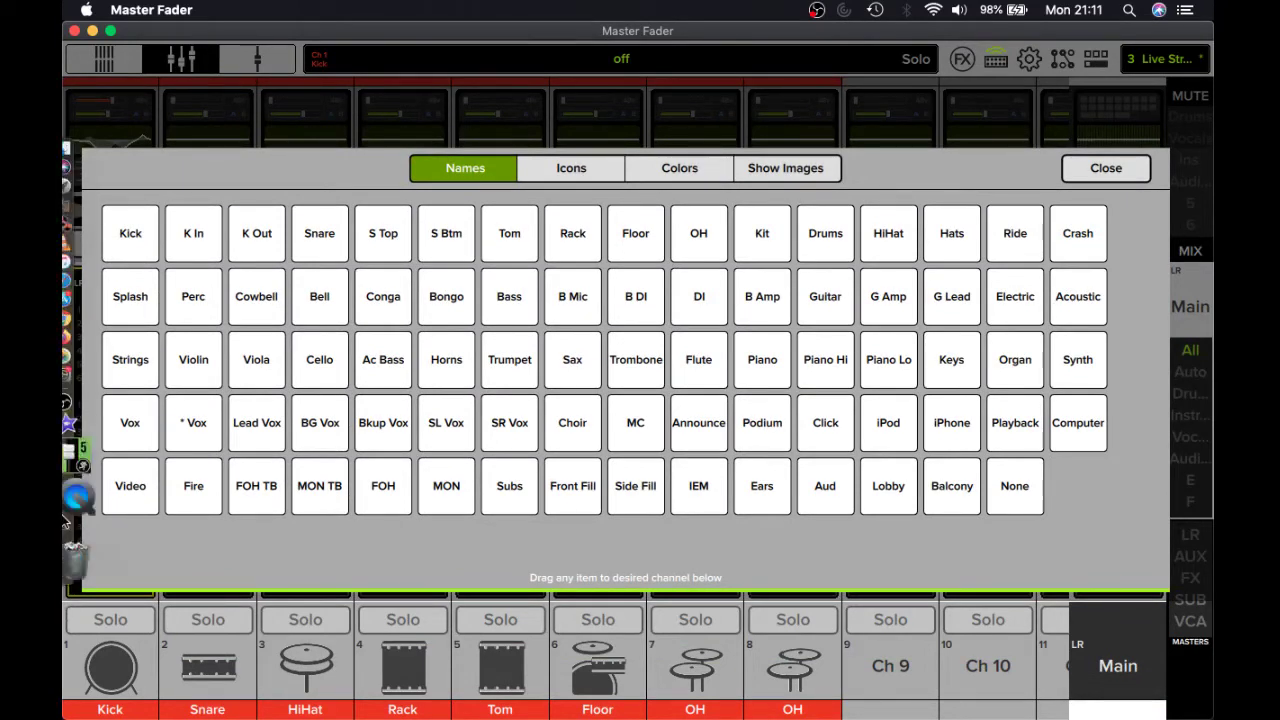
{"action": "left_click_drag", "start_coordinate": [146, 232], "coordinate": [108, 697]}
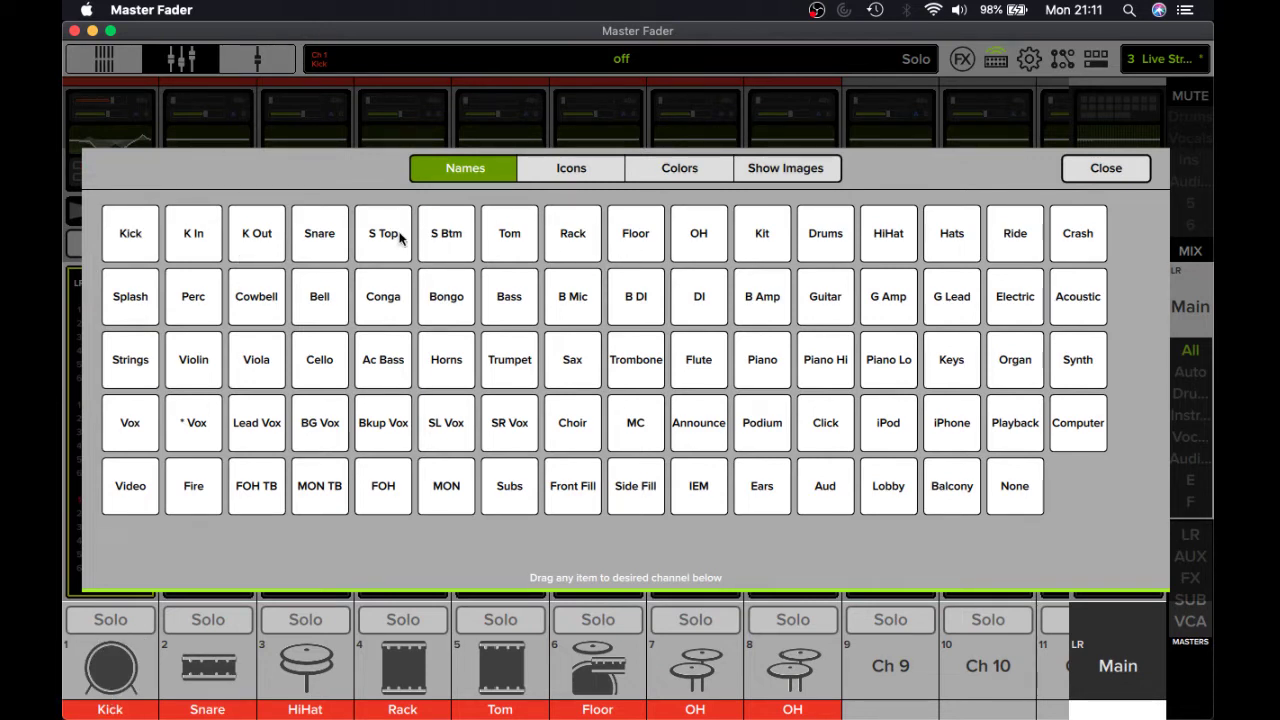
{"action": "left_click_drag", "start_coordinate": [319, 222], "coordinate": [175, 693]}
{"action": "left_click_drag", "start_coordinate": [321, 294], "coordinate": [230, 705]}
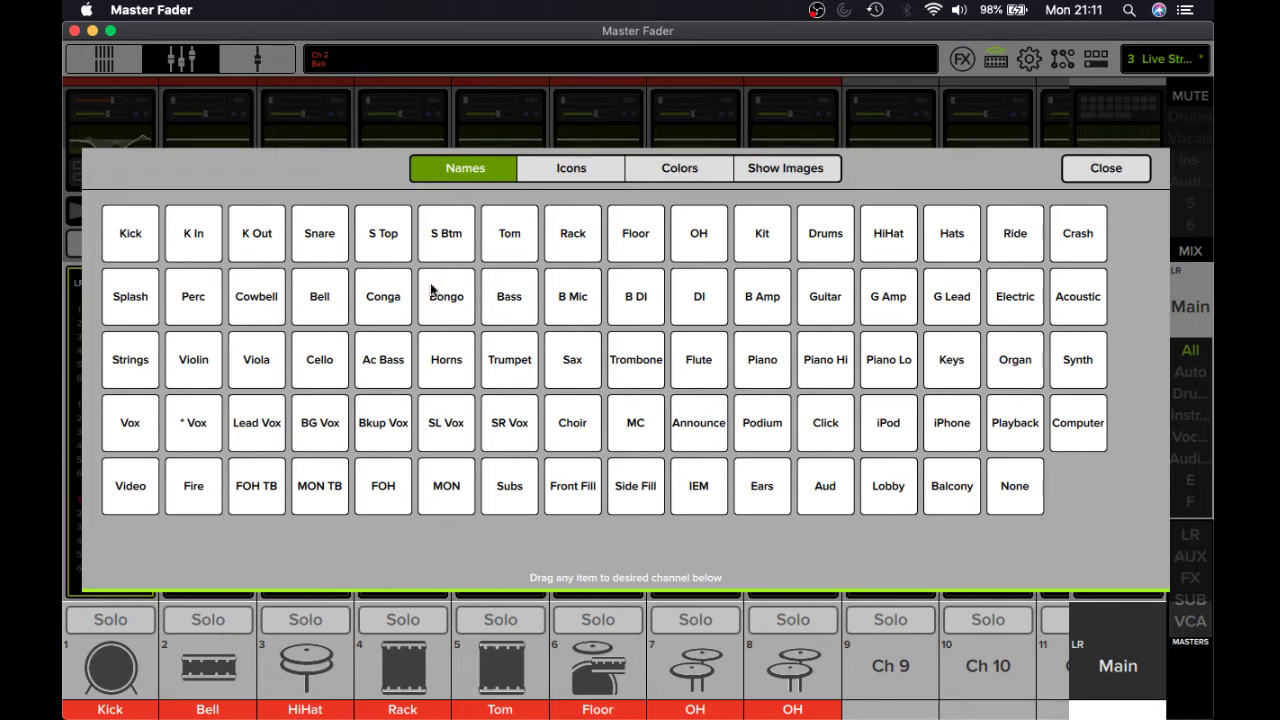
{"action": "left_click_drag", "start_coordinate": [432, 290], "coordinate": [285, 692]}
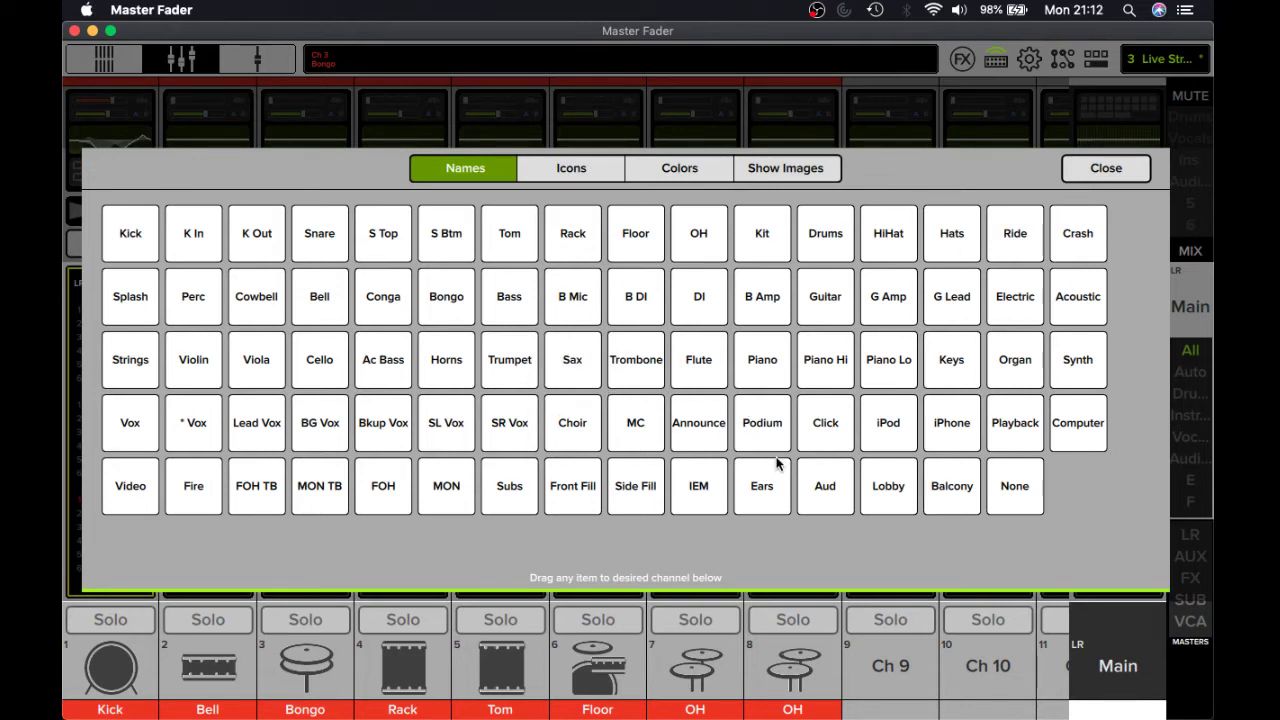
{"action": "left_click_drag", "start_coordinate": [952, 361], "coordinate": [400, 690]}
{"action": "left_click_drag", "start_coordinate": [256, 431], "coordinate": [500, 705]}
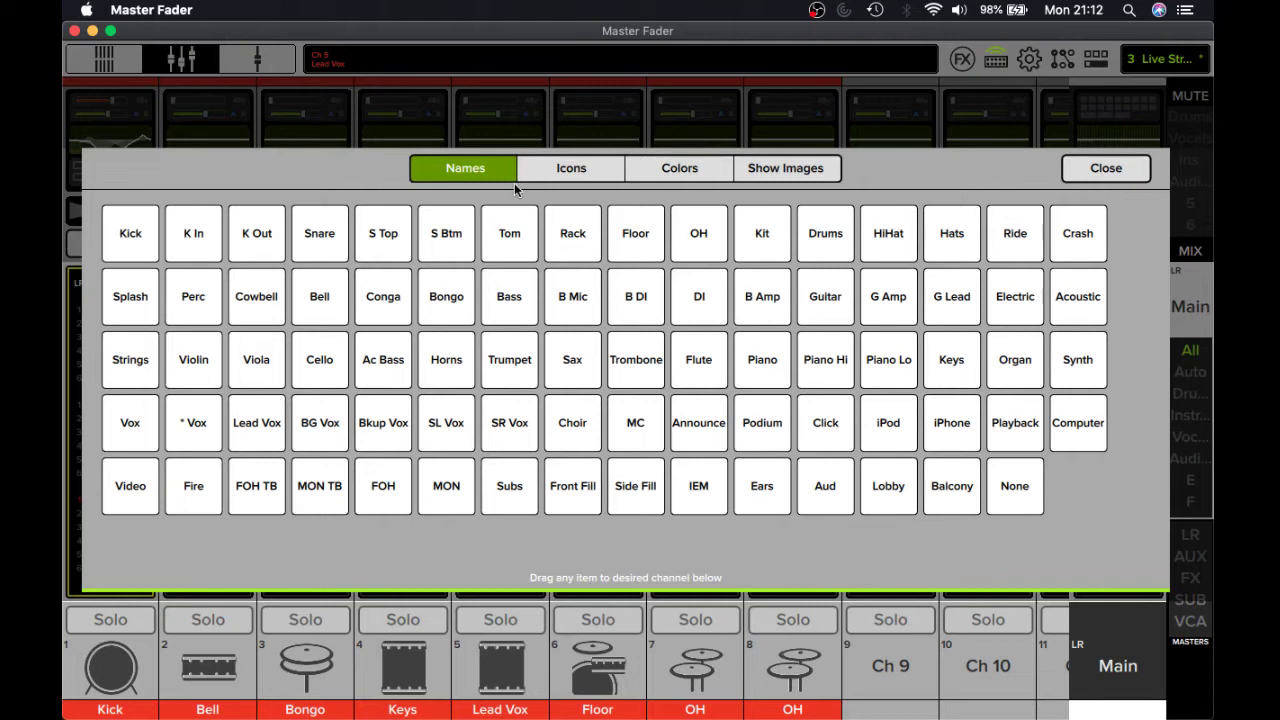
Step: Set icons: None on Bell and Bongo, a keyboard on Keys, a female singer on Lead Vox
{"action": "left_click", "coordinate": [558, 164]}
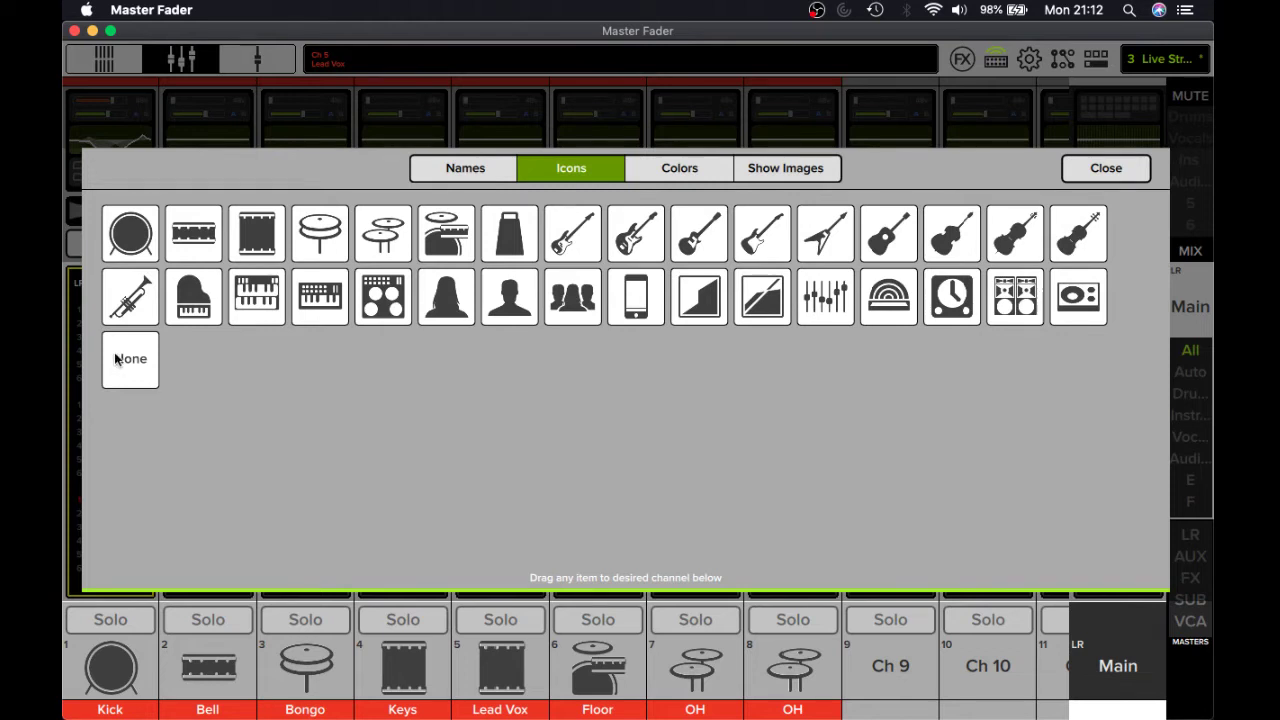
{"action": "left_click_drag", "start_coordinate": [118, 362], "coordinate": [202, 682]}
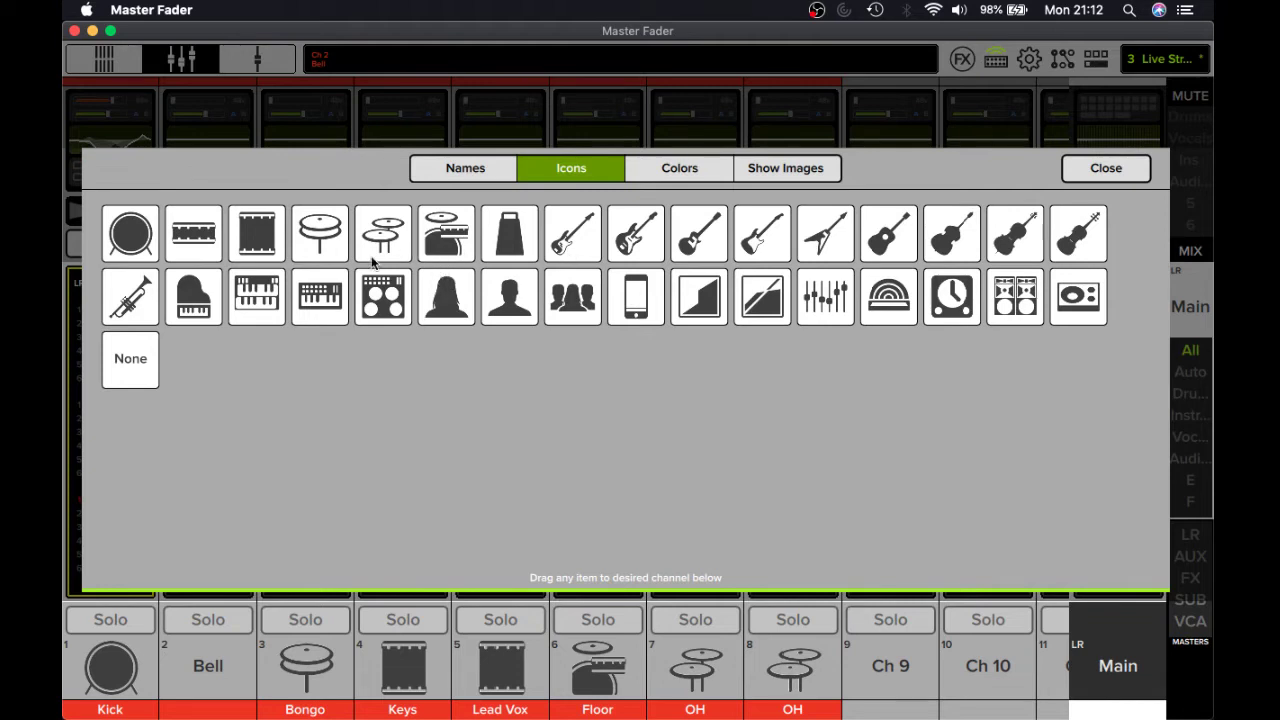
{"action": "left_click_drag", "start_coordinate": [265, 240], "coordinate": [265, 240]}
{"action": "left_click_drag", "start_coordinate": [145, 378], "coordinate": [338, 706]}
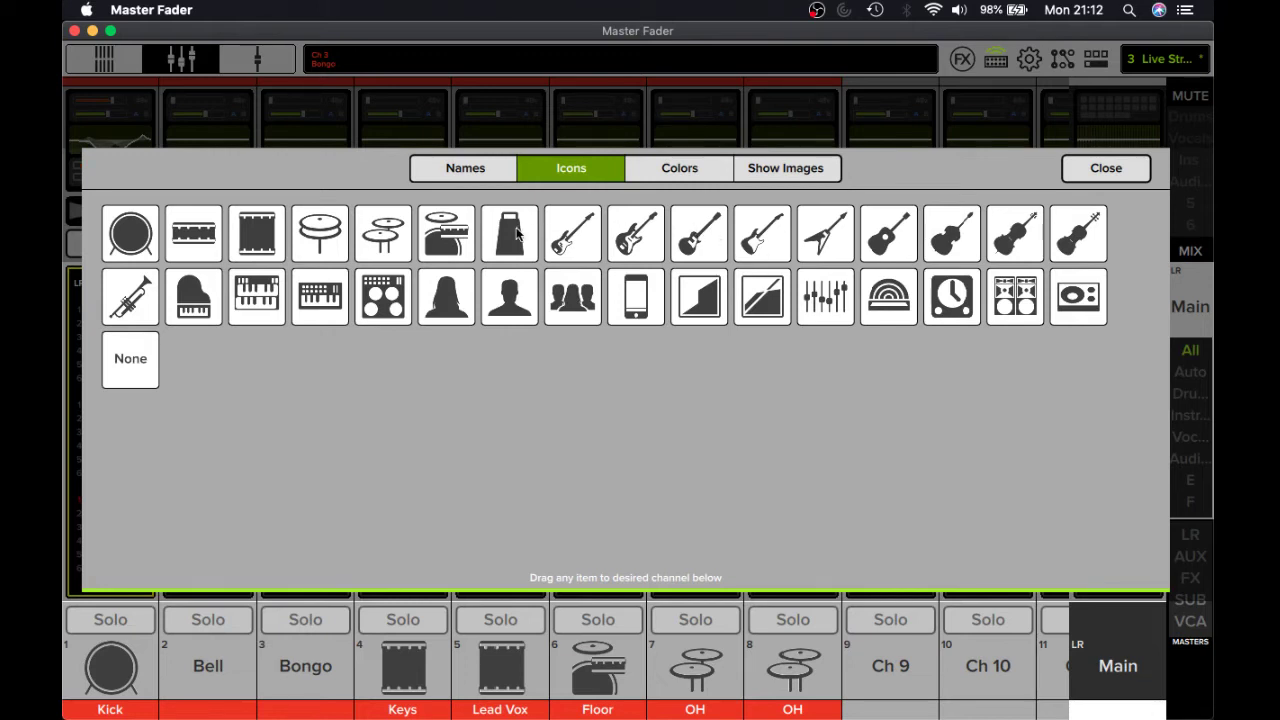
{"action": "left_click_drag", "start_coordinate": [190, 312], "coordinate": [408, 698]}
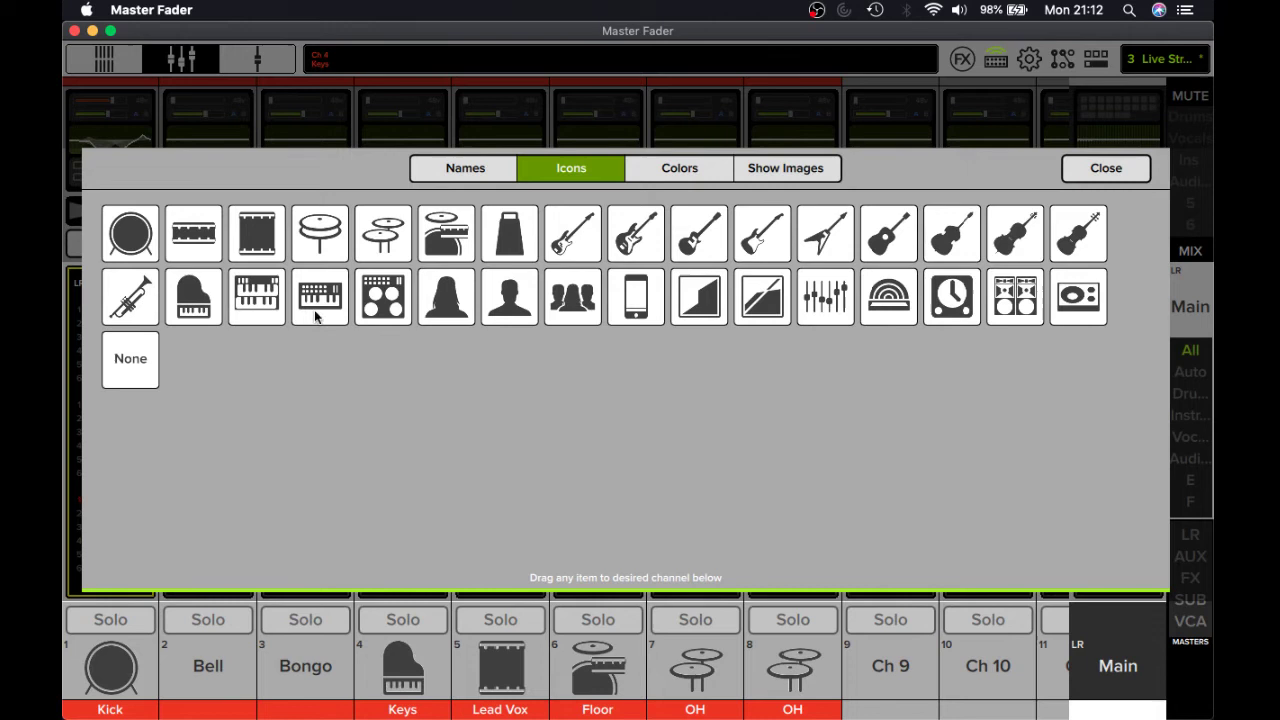
{"action": "left_click_drag", "start_coordinate": [318, 297], "coordinate": [402, 676]}
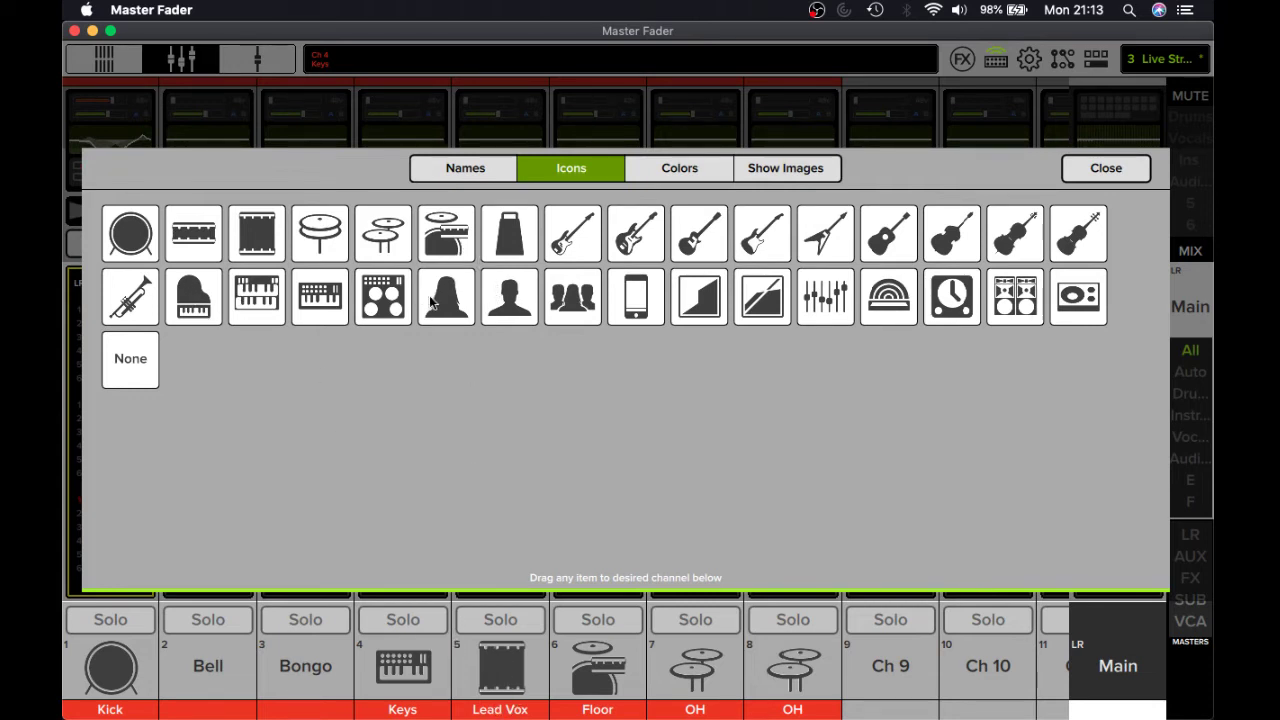
{"action": "left_click_drag", "start_coordinate": [434, 305], "coordinate": [493, 708]}
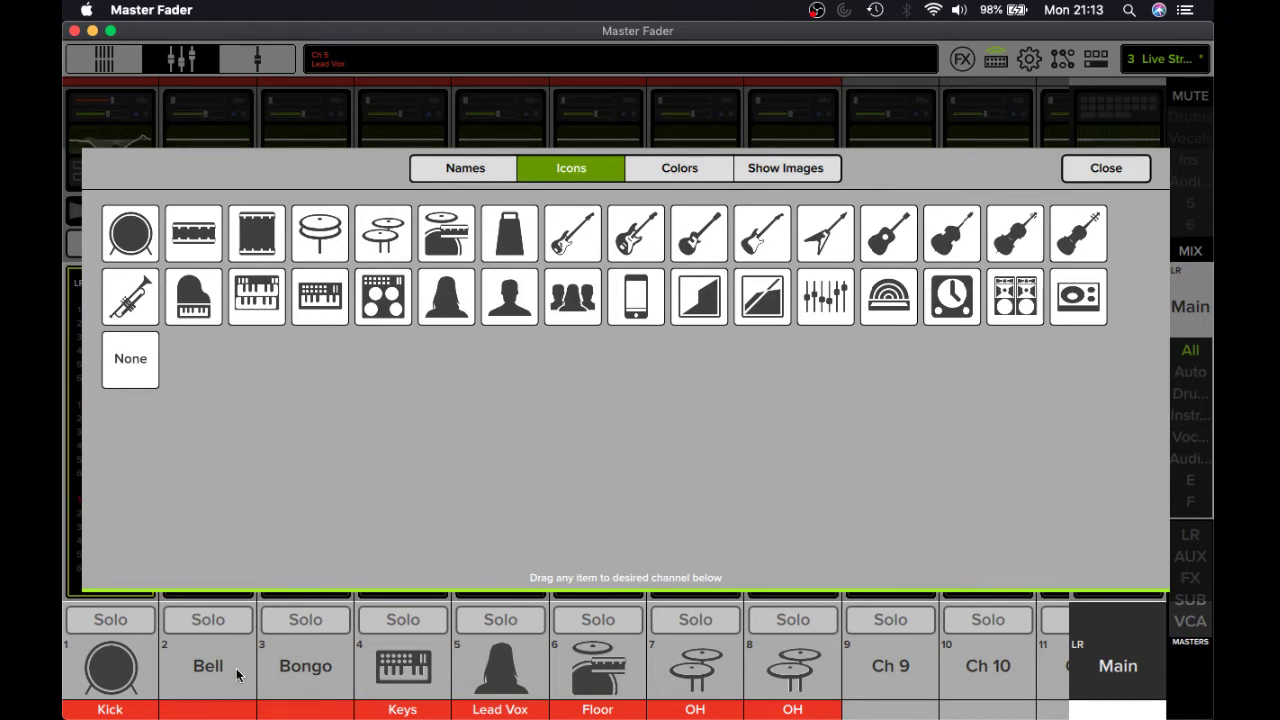
Step: In the Colors palette, make Lead Vox yellow, Keys green and Bongo light blue
{"action": "left_click", "coordinate": [686, 170]}
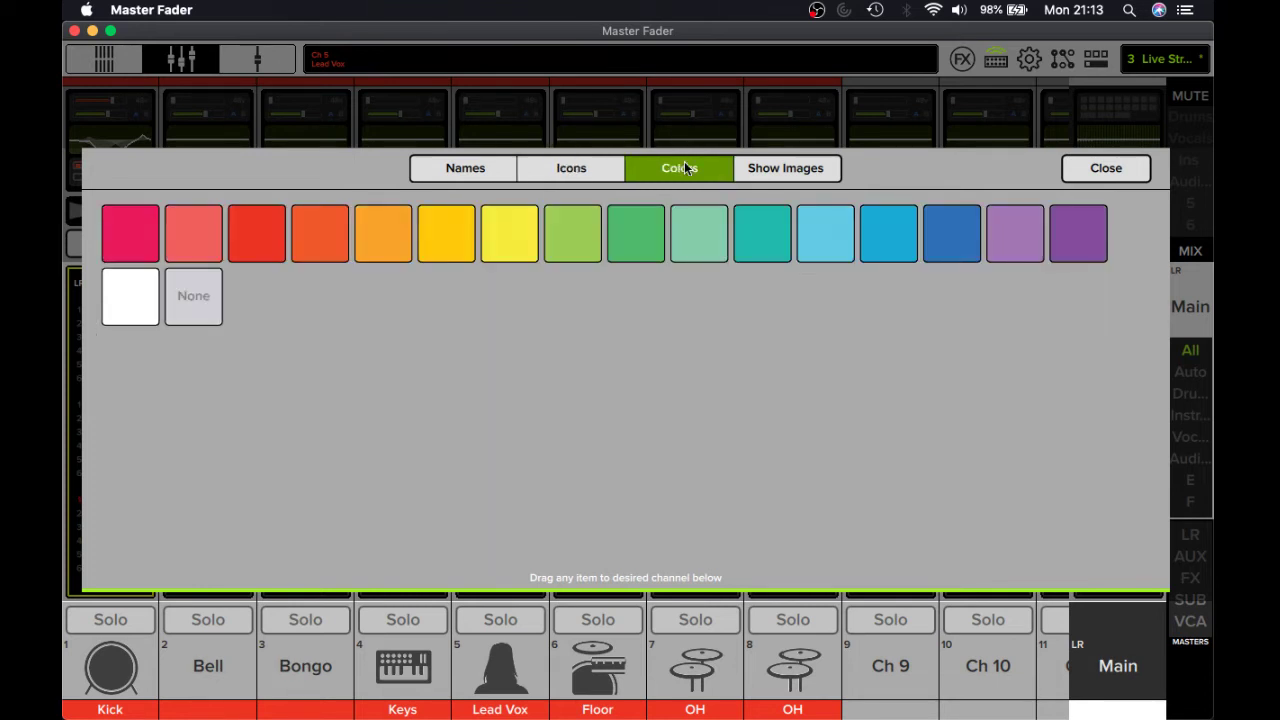
{"action": "left_click_drag", "start_coordinate": [500, 234], "coordinate": [500, 668]}
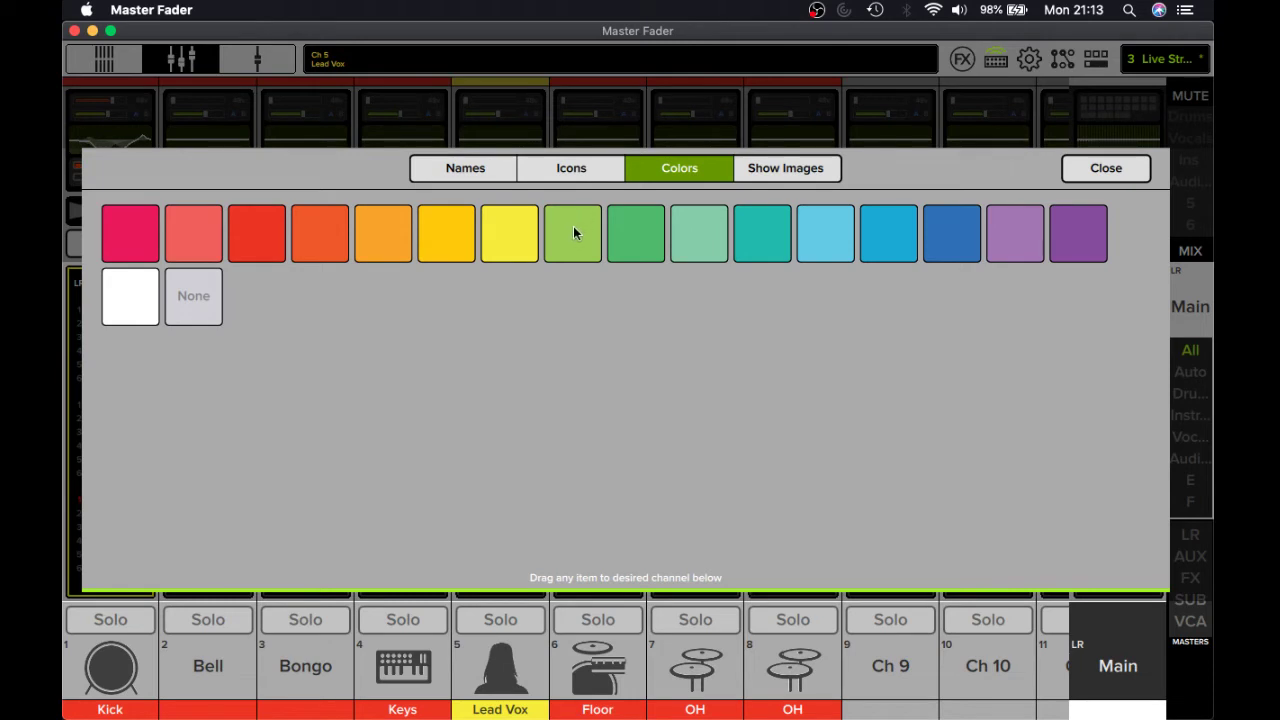
{"action": "left_click_drag", "start_coordinate": [573, 233], "coordinate": [408, 688]}
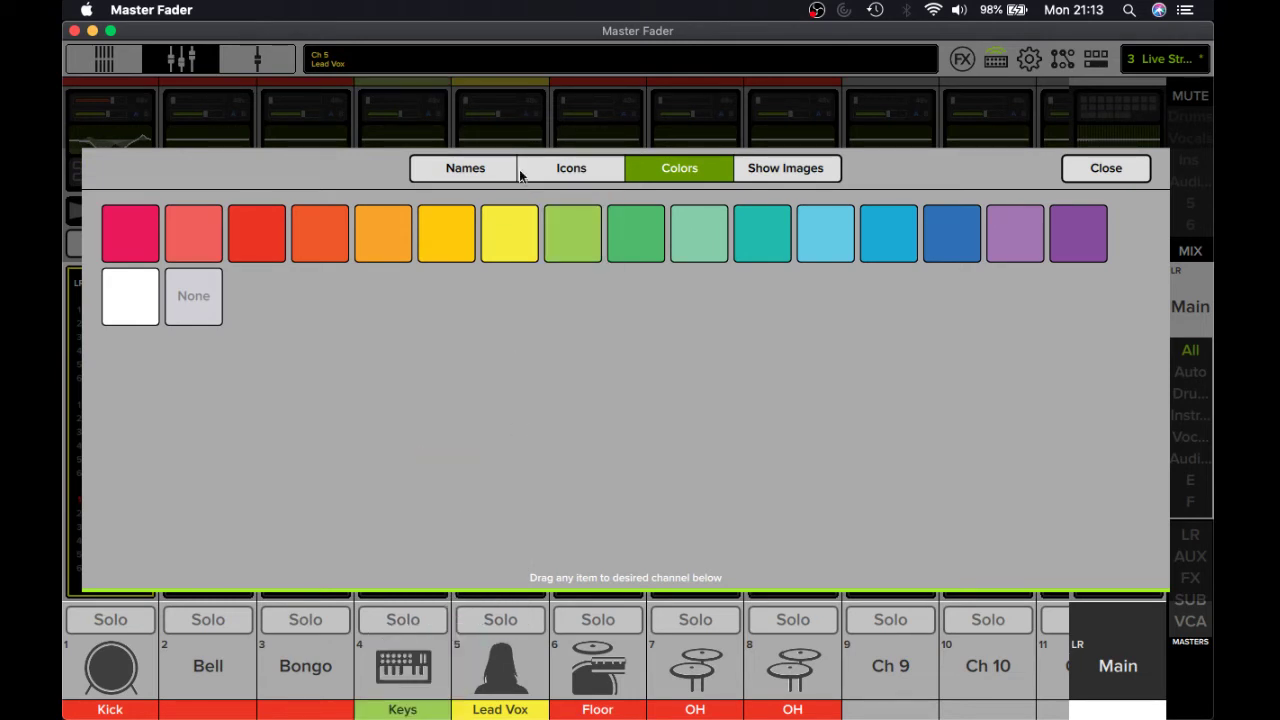
{"action": "left_click_drag", "start_coordinate": [506, 228], "coordinate": [323, 704]}
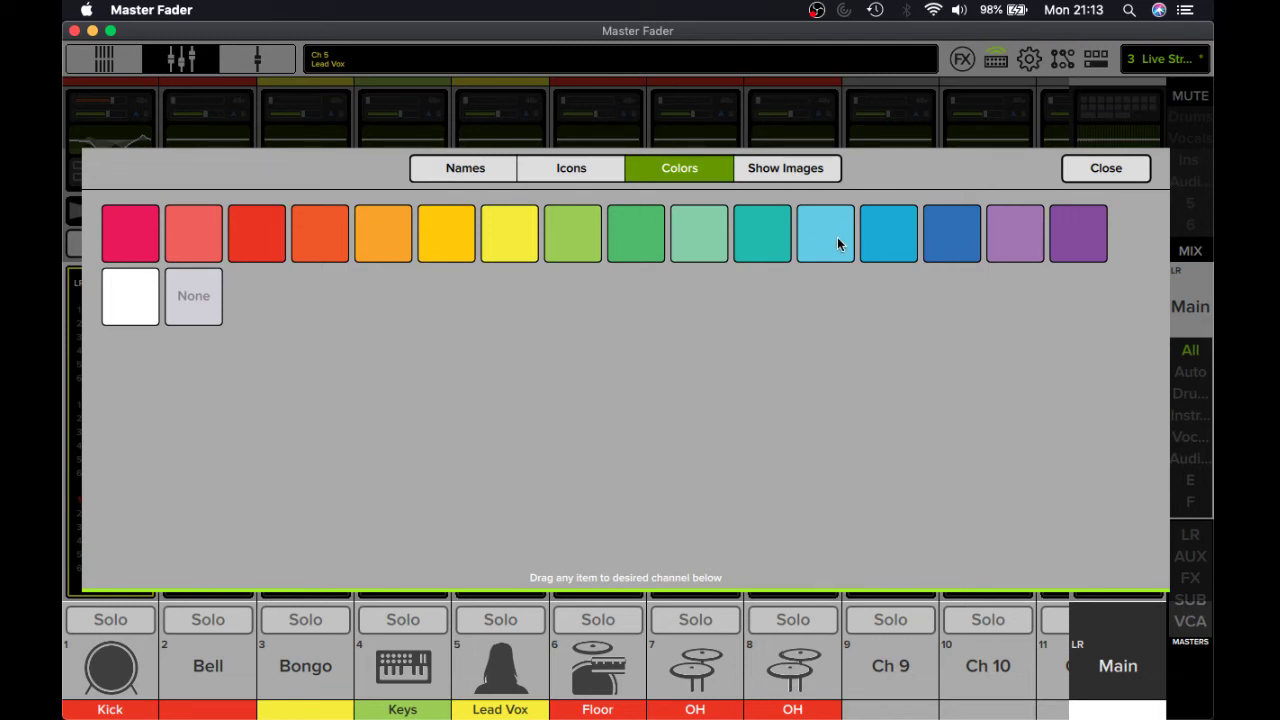
{"action": "left_click_drag", "start_coordinate": [838, 244], "coordinate": [310, 718]}
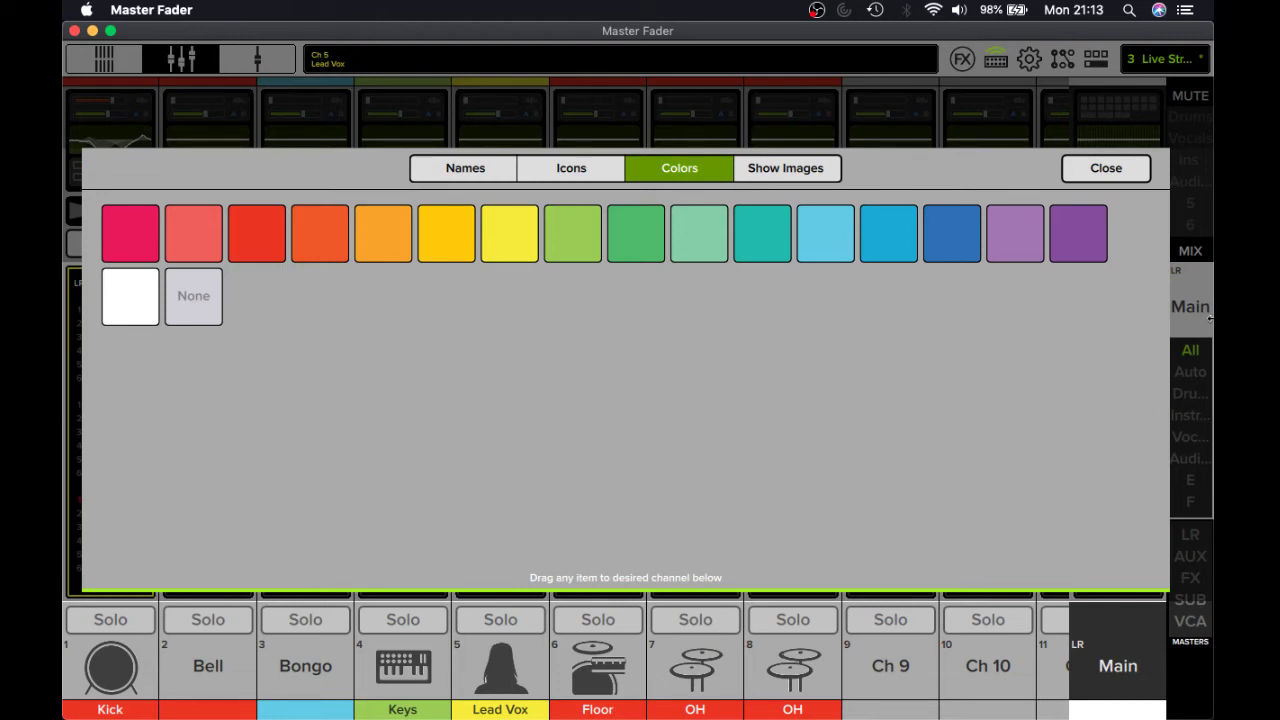
Step: Close QuickAssign, then briefly view the I/O Mic Pre gain overview and close it
{"action": "left_click", "coordinate": [1108, 170]}
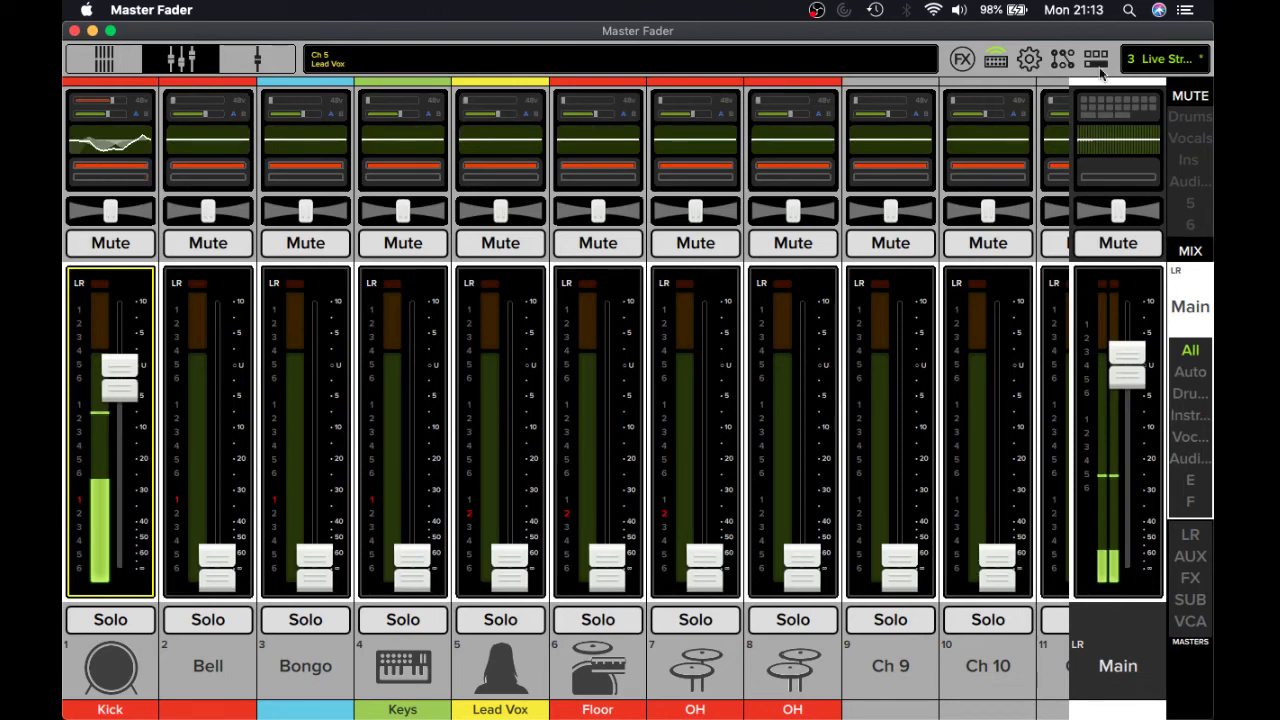
{"action": "left_click", "coordinate": [1056, 62]}
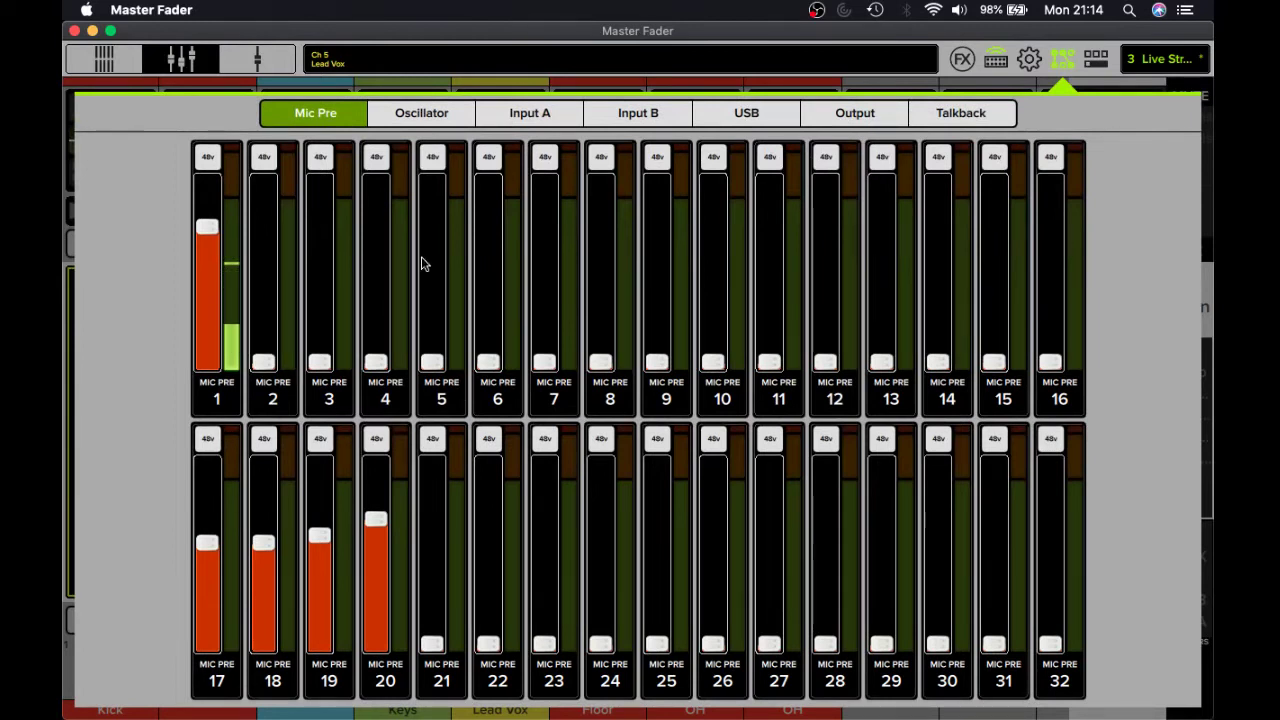
{"action": "left_click", "coordinate": [1063, 62]}
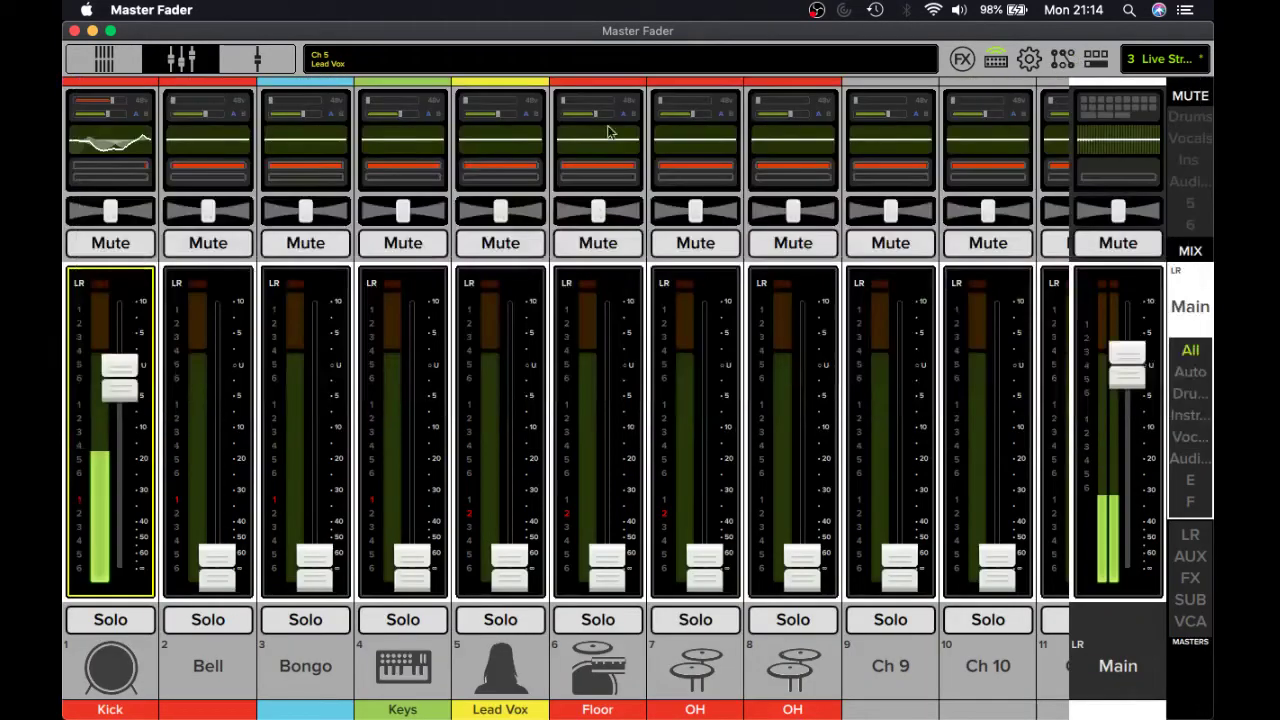
Step: Set Bell's Mic Pre 2 gain to 31.5 dB, on source A, with 48v phantom power off
{"action": "left_click", "coordinate": [216, 152]}
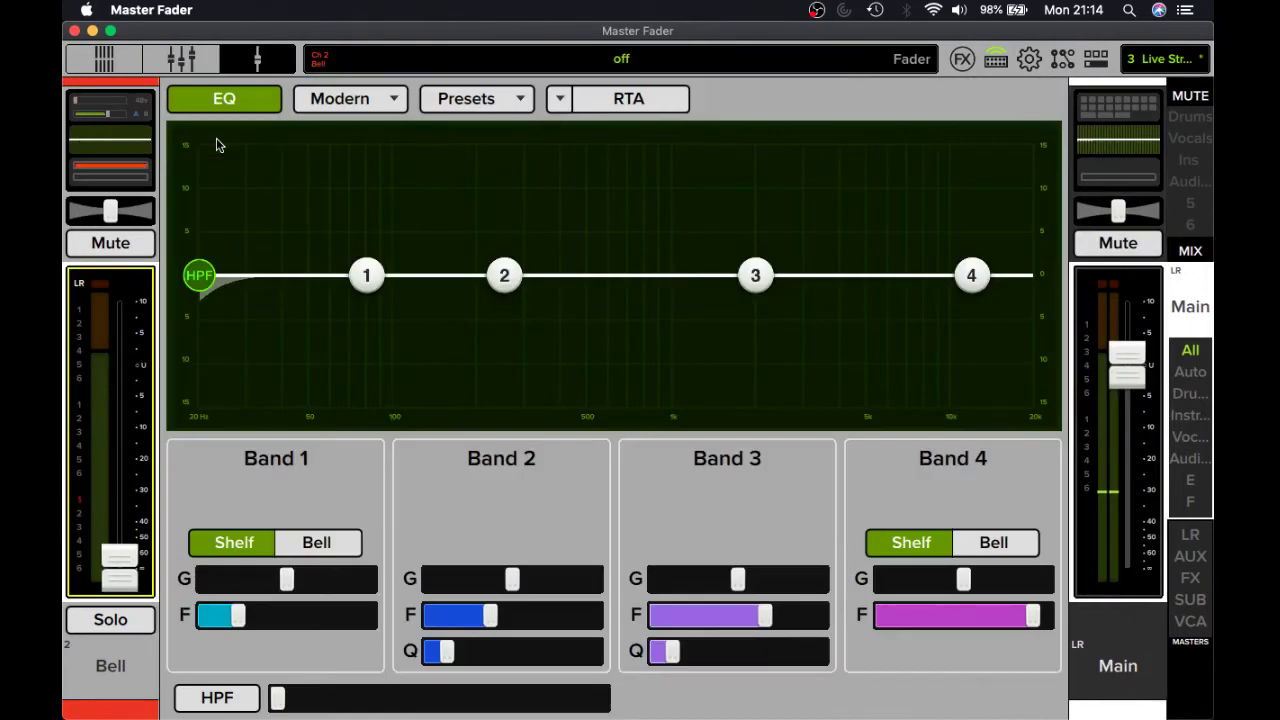
{"action": "left_click", "coordinate": [110, 108]}
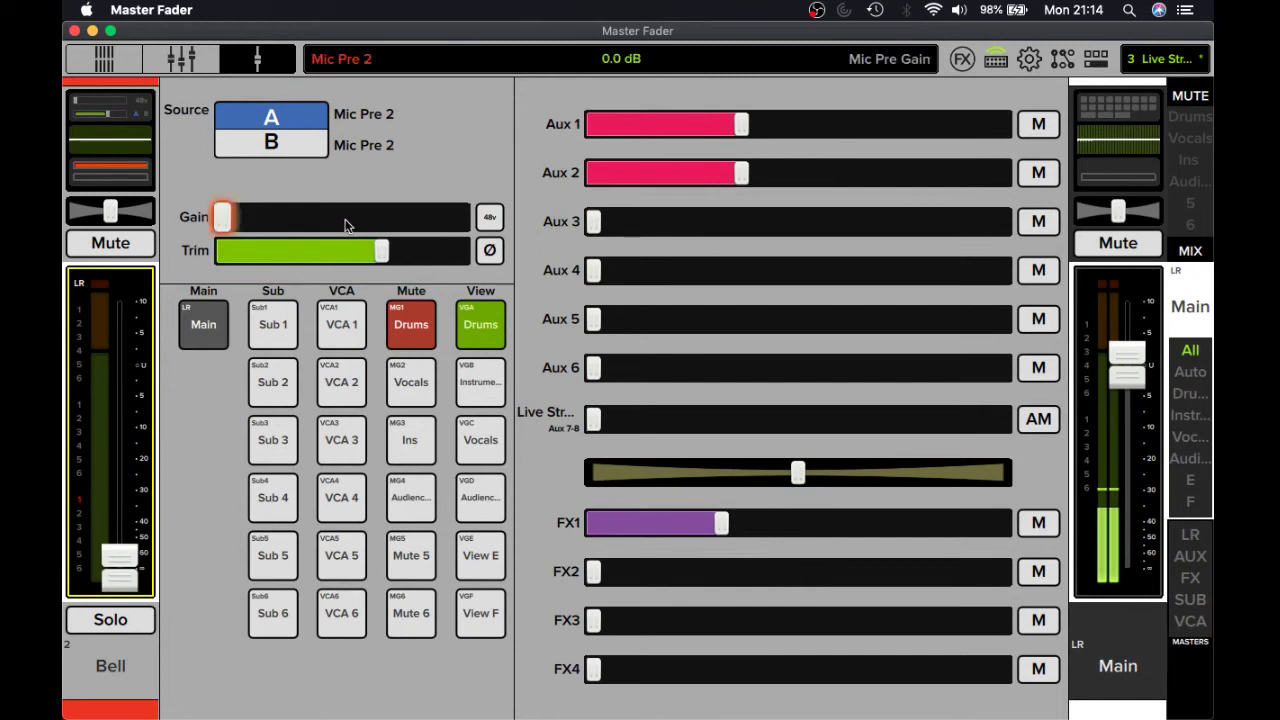
{"action": "left_click_drag", "start_coordinate": [345, 224], "coordinate": [464, 220]}
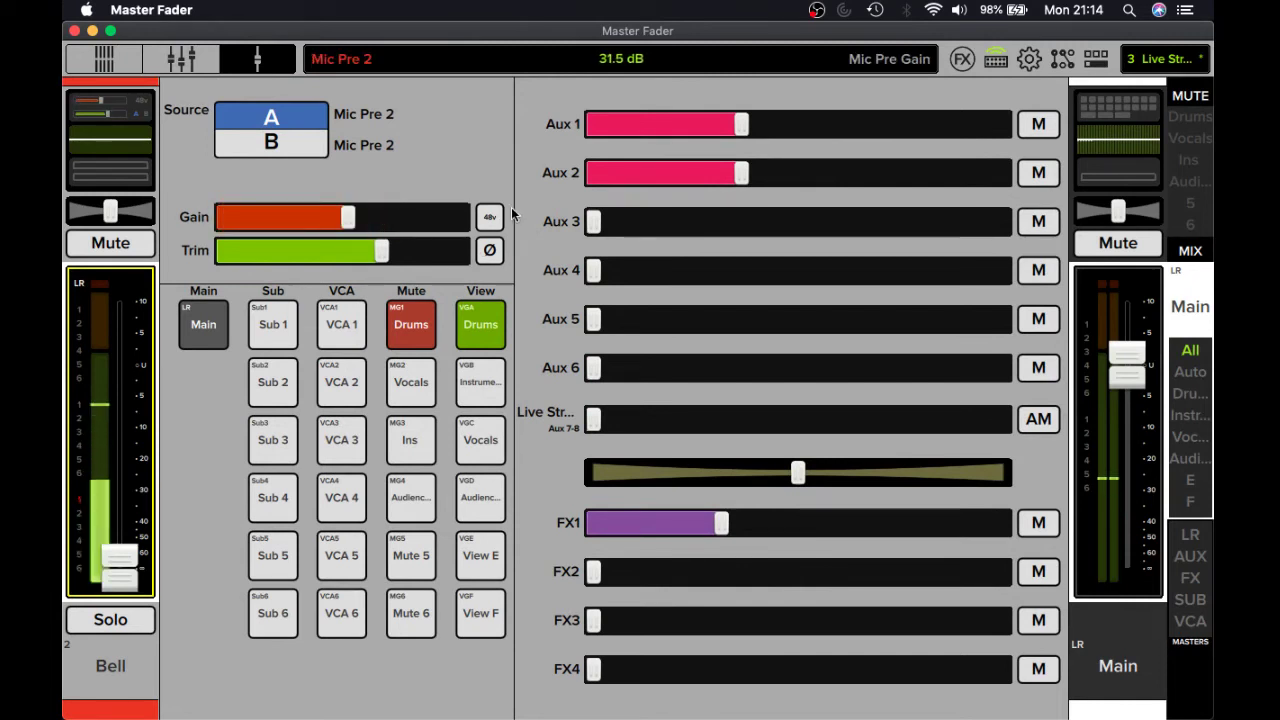
{"action": "left_click", "coordinate": [489, 217]}
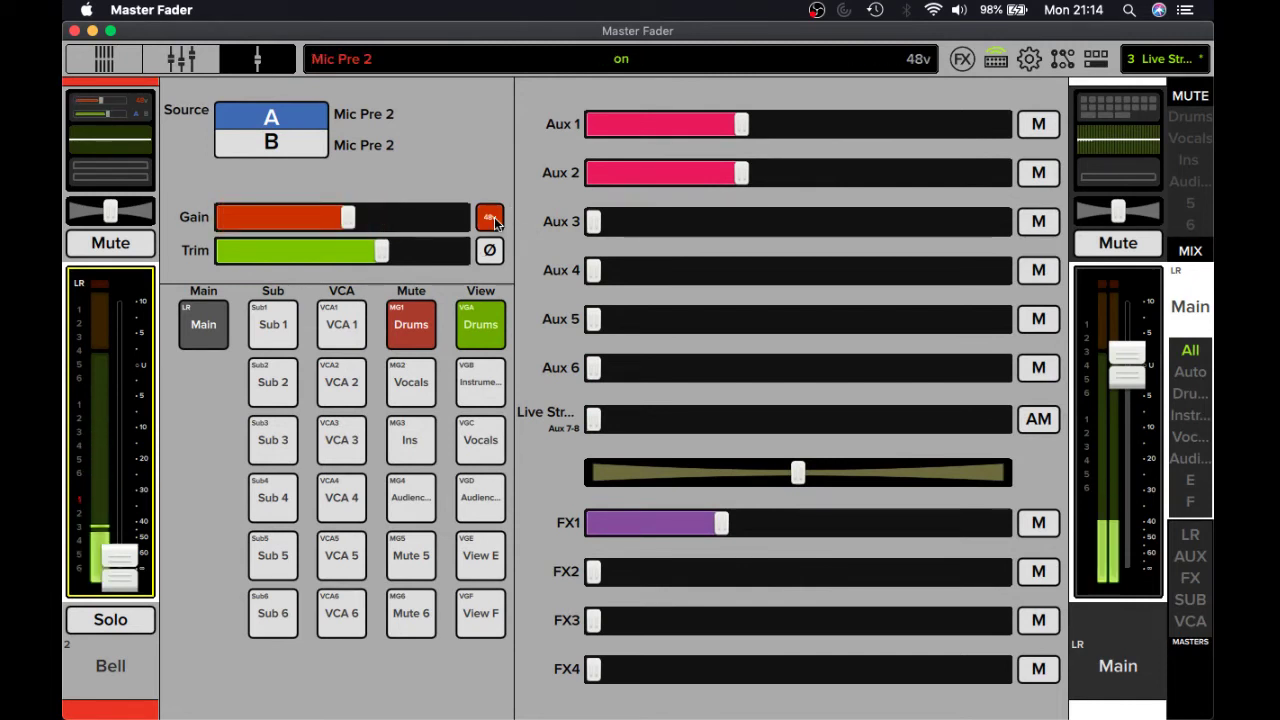
{"action": "left_click", "coordinate": [307, 150]}
{"action": "left_click", "coordinate": [307, 120]}
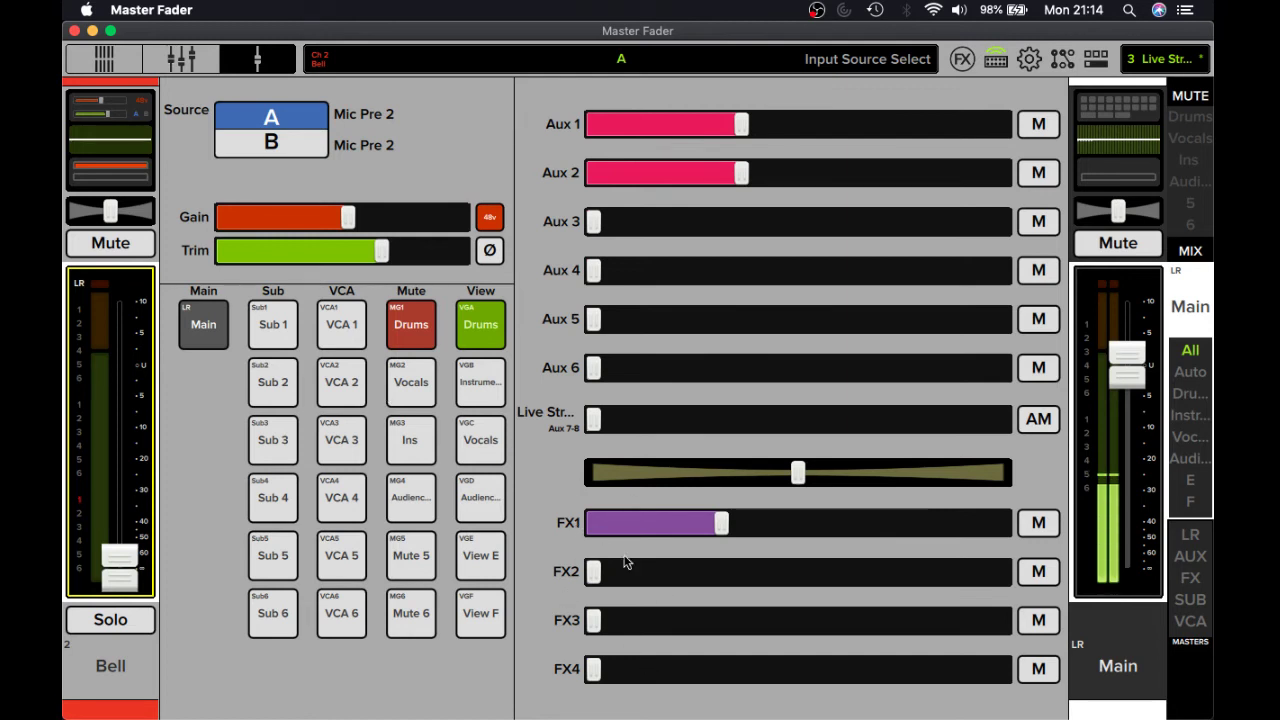
{"action": "left_click", "coordinate": [489, 217]}
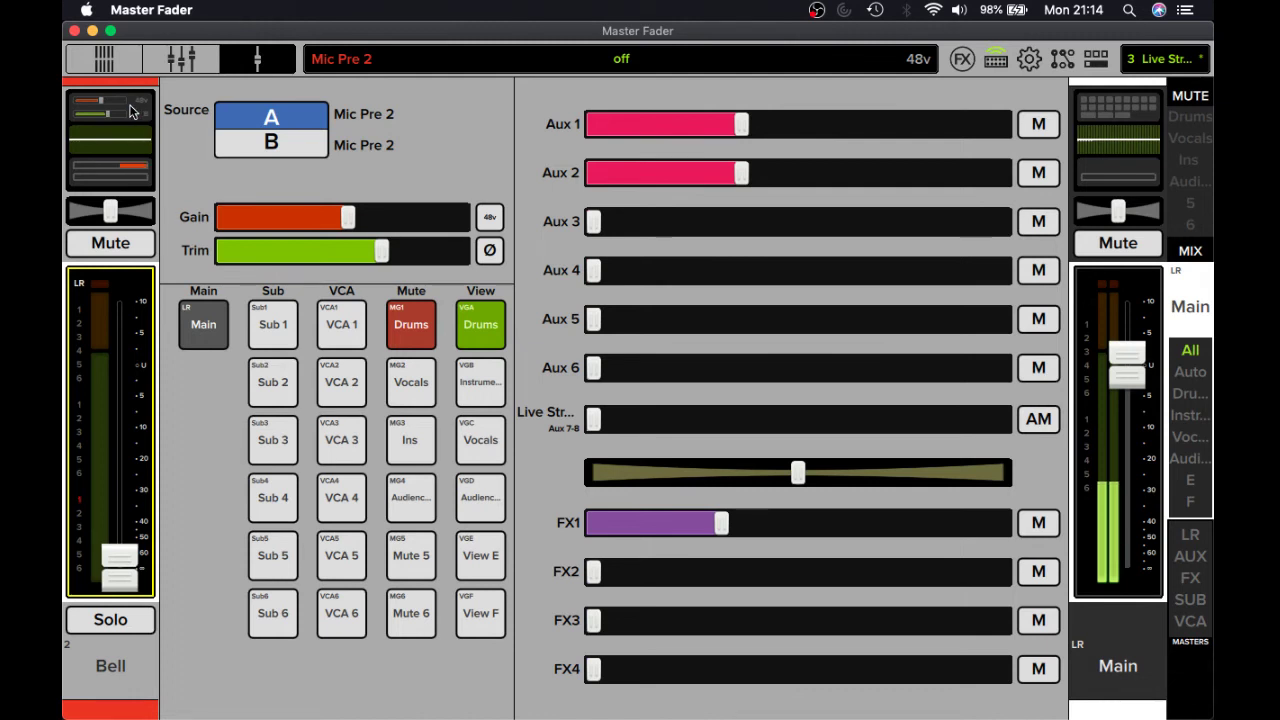
Step: From the mixer, open QuickAssign via Bongo's options and show the available custom images
{"action": "left_click", "coordinate": [70, 653]}
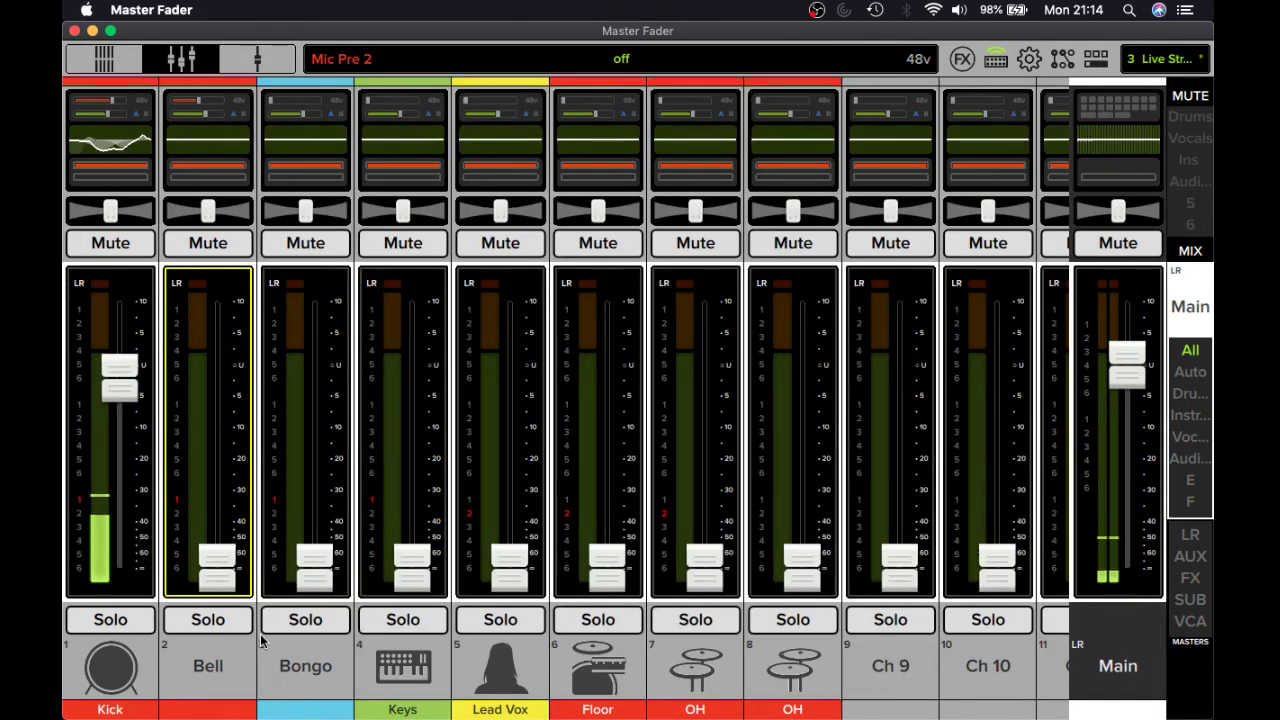
{"action": "left_click", "coordinate": [277, 681]}
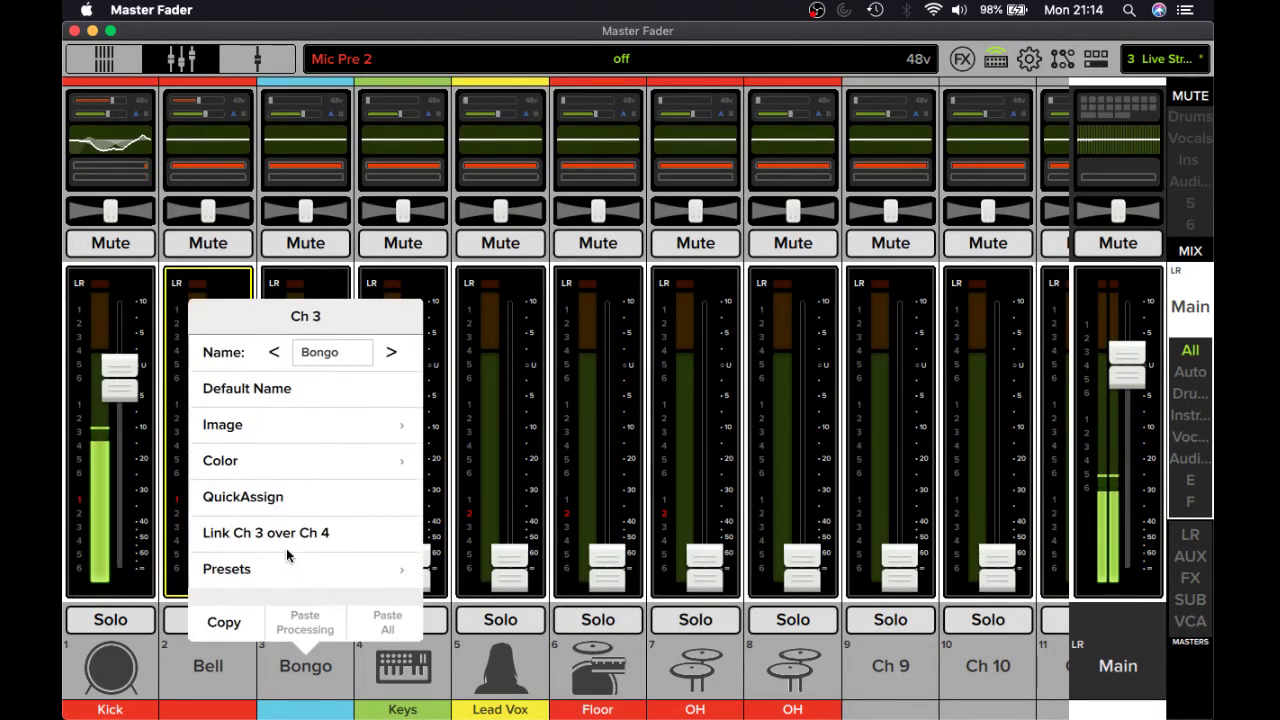
{"action": "left_click", "coordinate": [276, 508]}
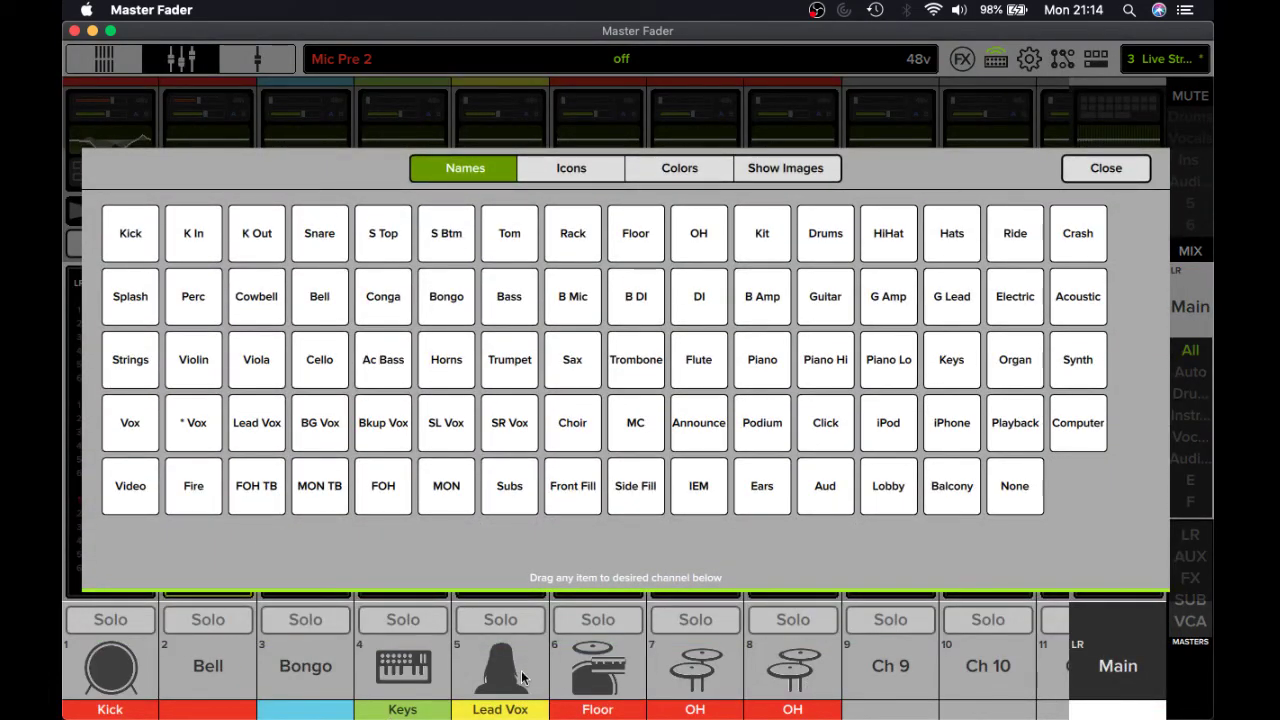
{"action": "left_click", "coordinate": [779, 178]}
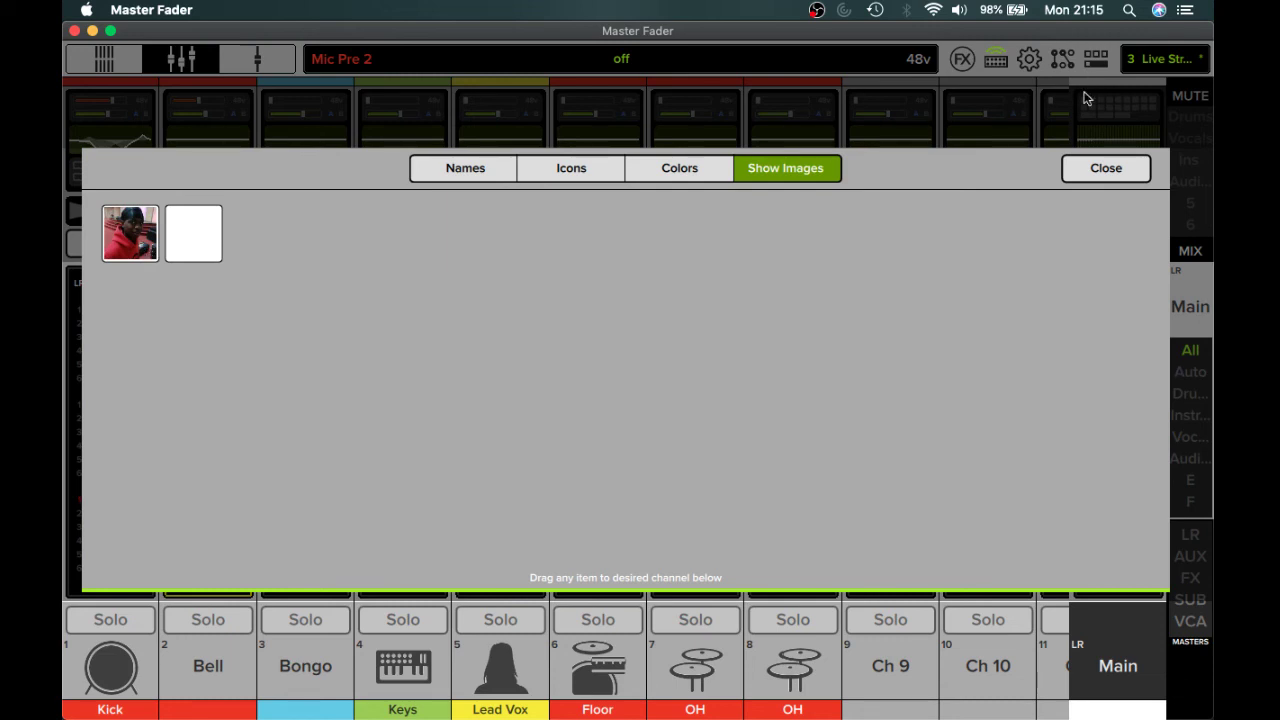
Step: Close the QuickAssign image picker, leaving Bongo labelled by name only
{"action": "left_click", "coordinate": [1103, 168]}
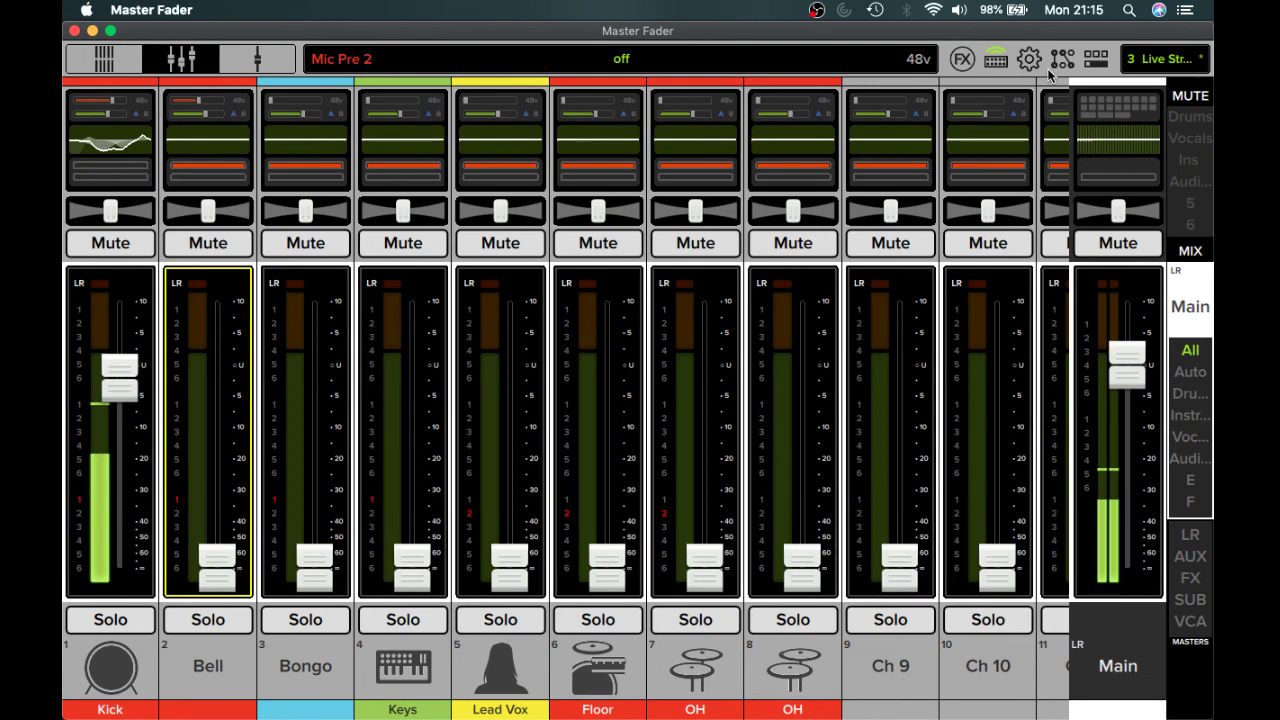
Step: Lower Mic Pre 2's gain to 0.0 dB in the I/O panel, then switch to OBS Studio
{"action": "left_click", "coordinate": [1064, 59]}
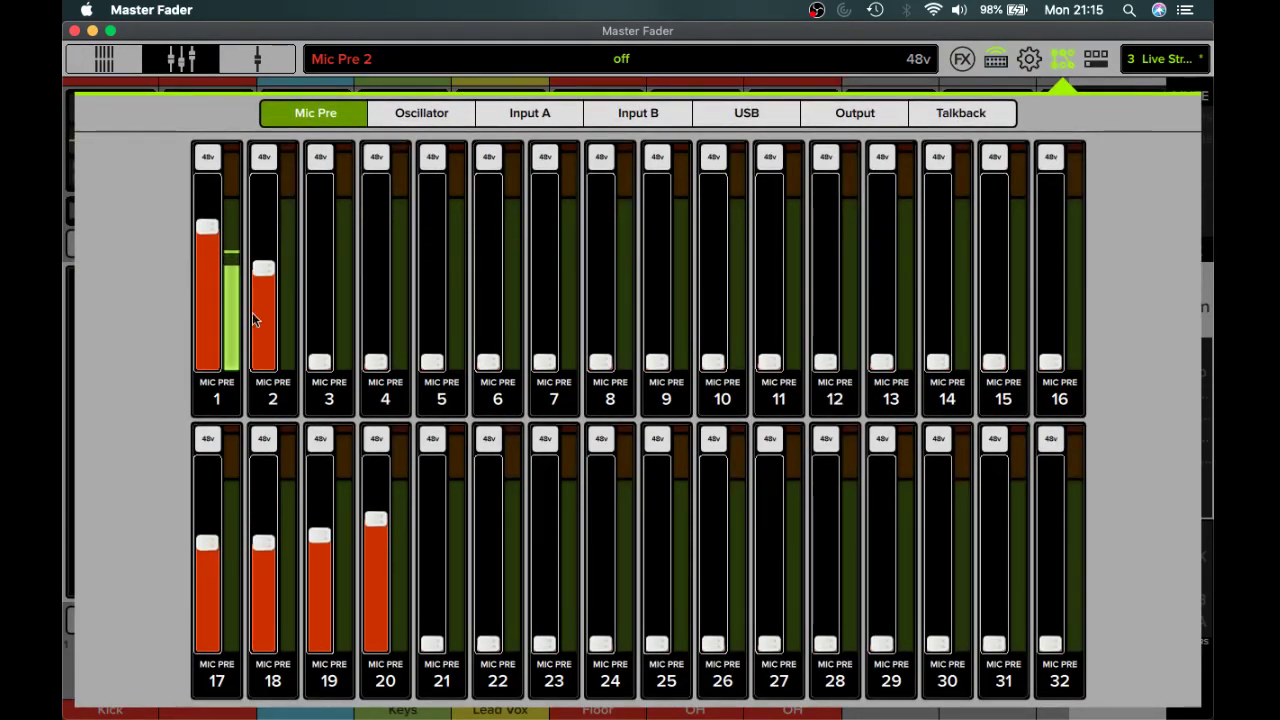
{"action": "left_click_drag", "start_coordinate": [266, 270], "coordinate": [264, 372]}
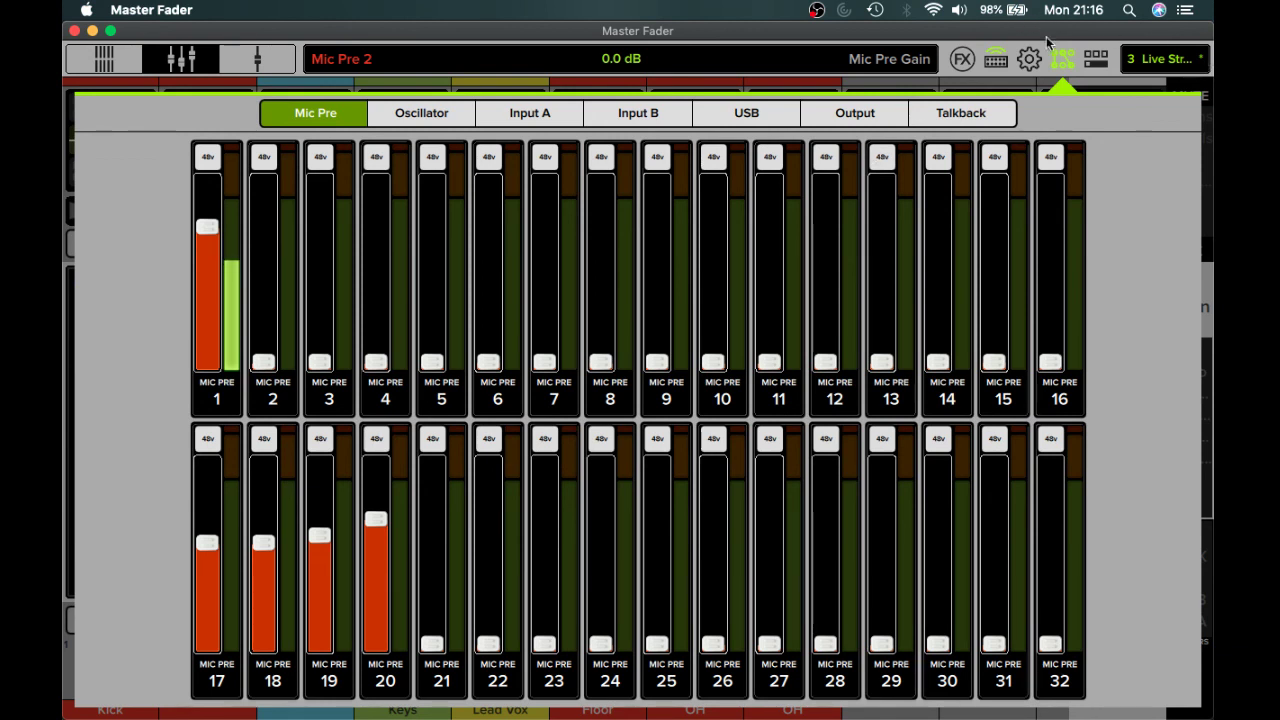
{"action": "left_click", "coordinate": [1062, 62]}
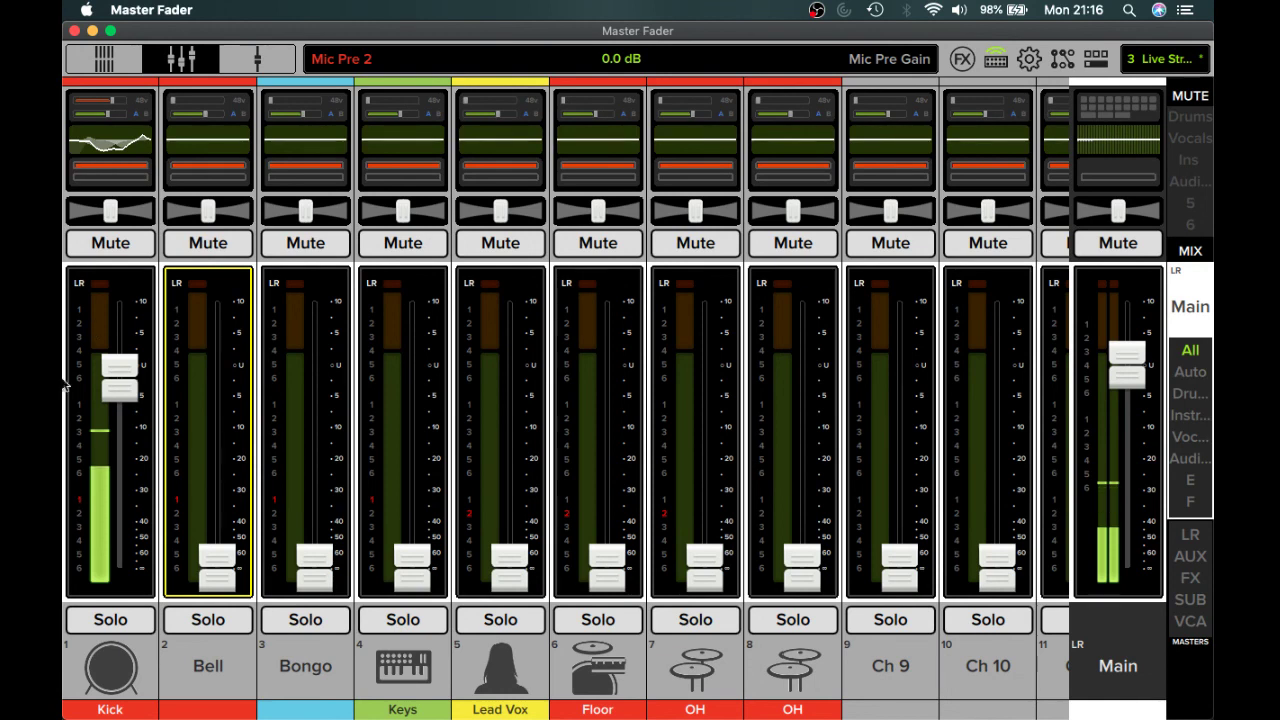
{"action": "mouse_move", "coordinate": [70, 475]}
{"action": "left_click", "coordinate": [104, 422]}
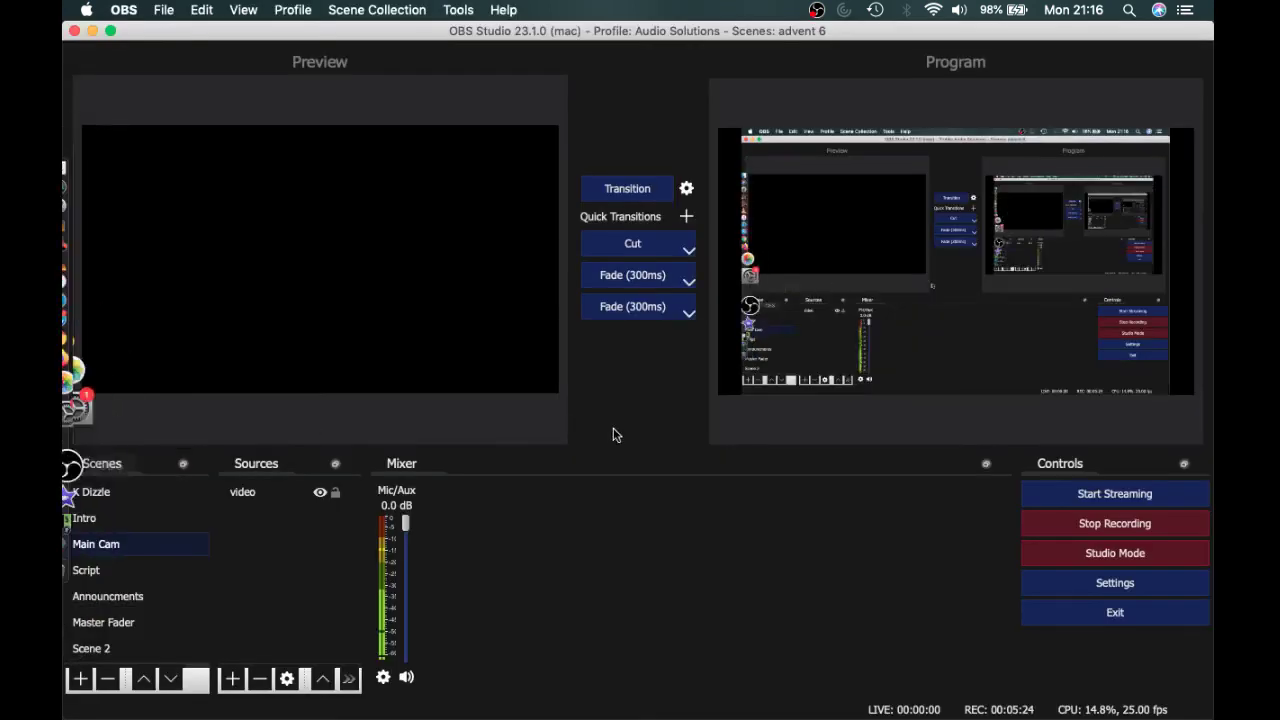